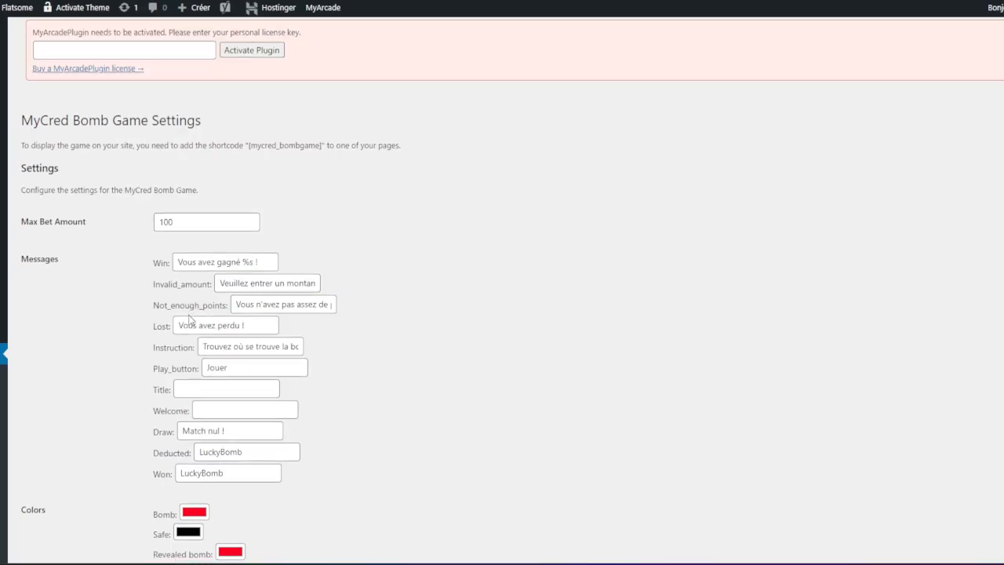
Step: Look through the Bomb Game and Plinko Game settings pages and return to the Bomb Game settings
scroll(178, 339, down, 3)
scroll(178, 339, down, 3)
scroll(180, 274, up, 5)
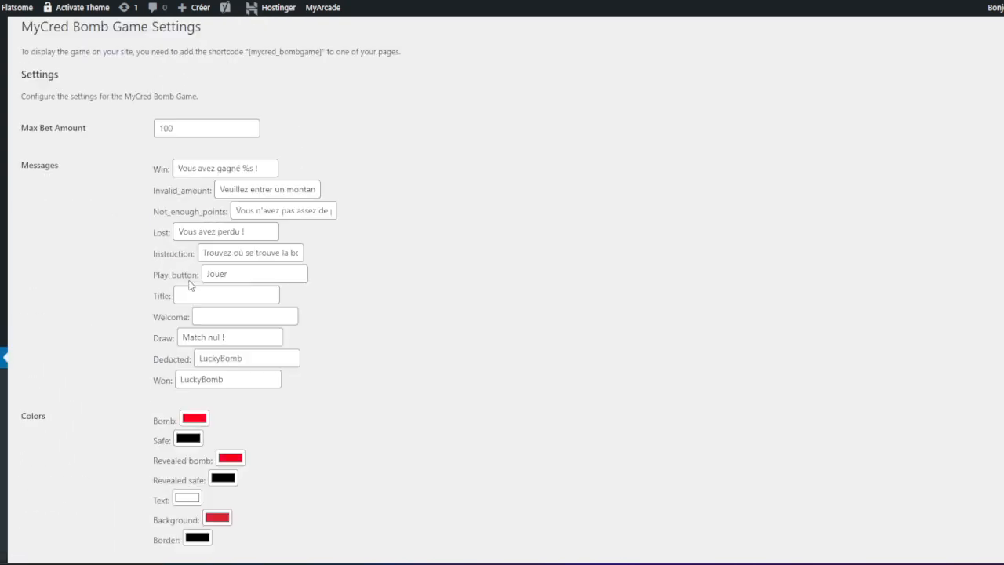
scroll(116, 357, down, 4)
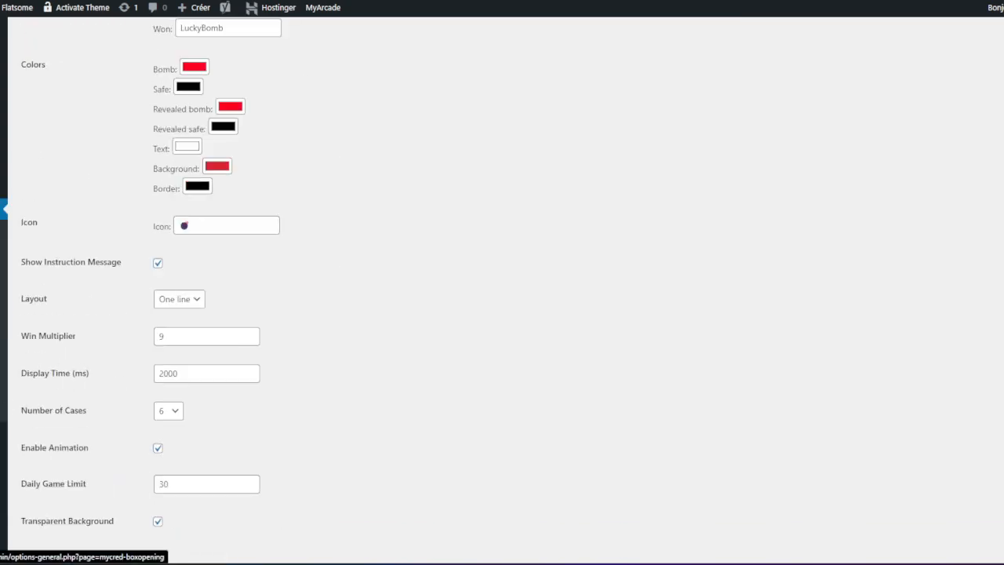
click(3, 400)
scroll(205, 309, down, 3)
scroll(206, 309, up, 5)
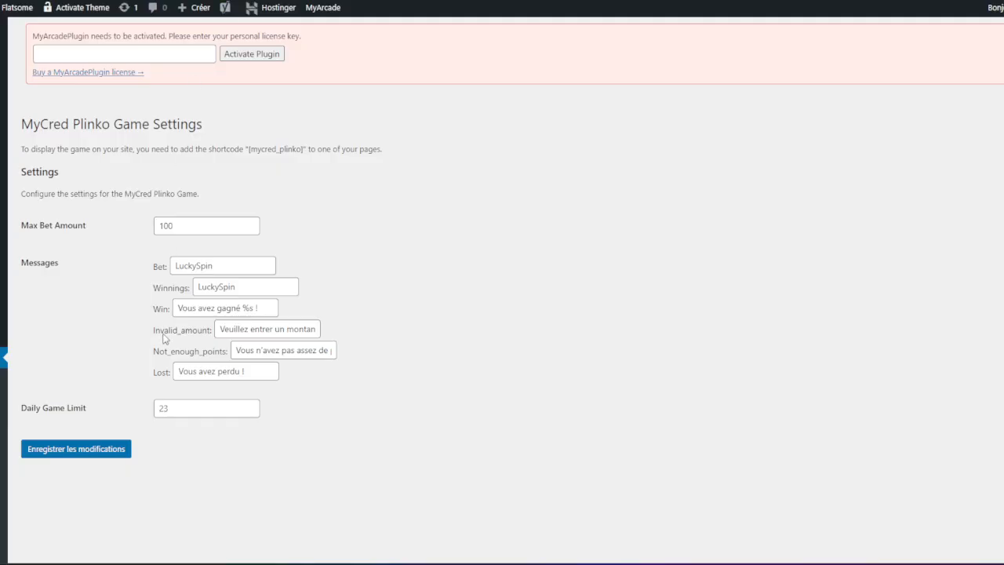
click(32, 500)
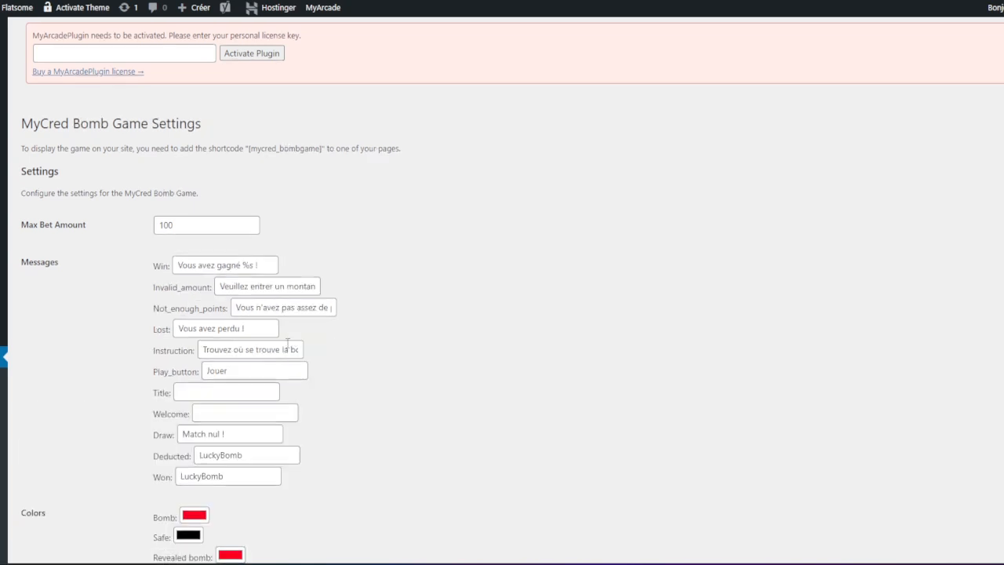
Step: Set the Bomb Game layout to Grid and the number of cases to 12, and save the settings
scroll(212, 352, down, 10)
click(197, 287)
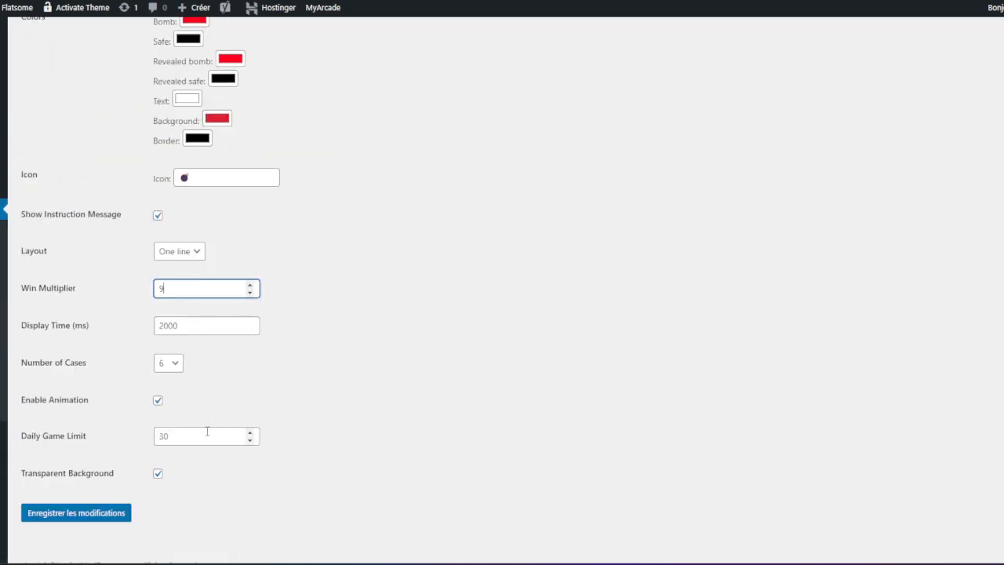
click(189, 257)
click(169, 267)
click(168, 362)
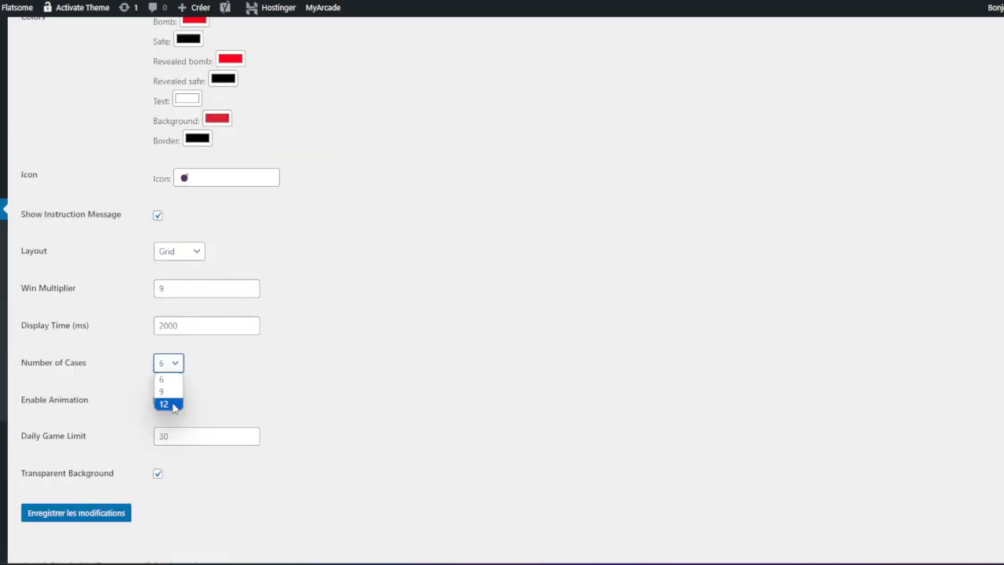
click(168, 404)
click(94, 516)
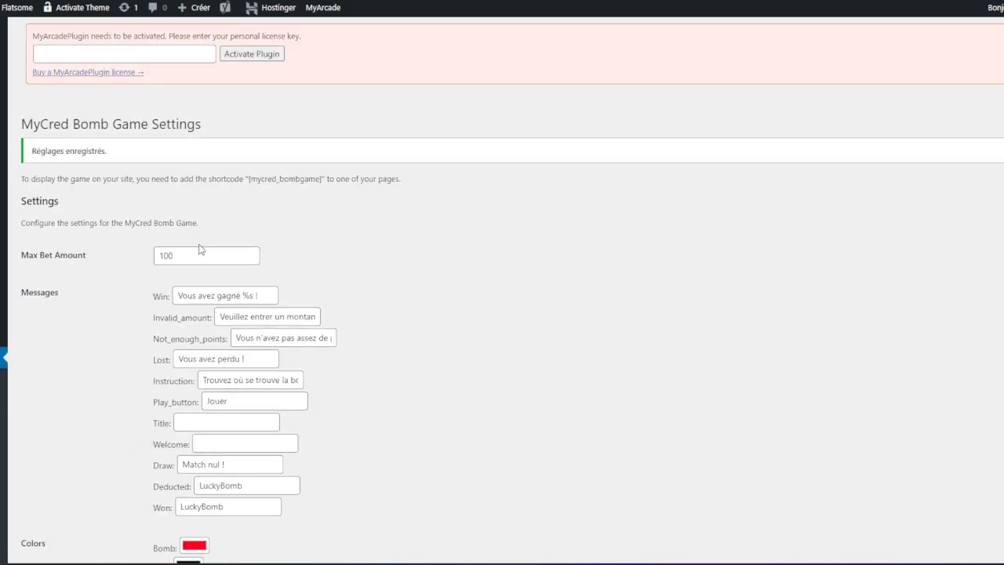
drag(187, 253, 92, 241)
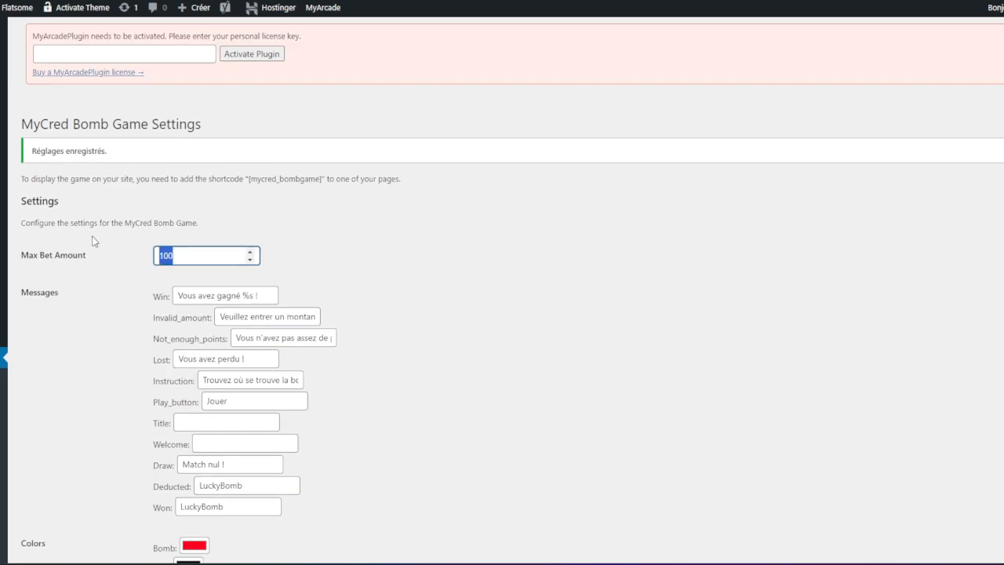
scroll(104, 240, down, 5)
scroll(103, 236, down, 2)
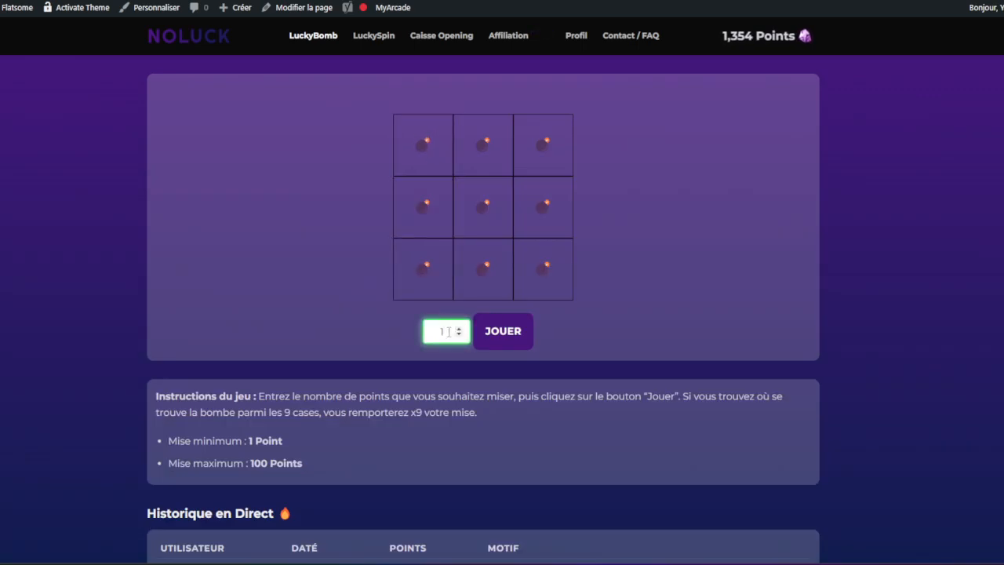
Step: Play a LuckyBomb round with a 10-point bet on the bottom-middle case and check the live history
click(503, 330)
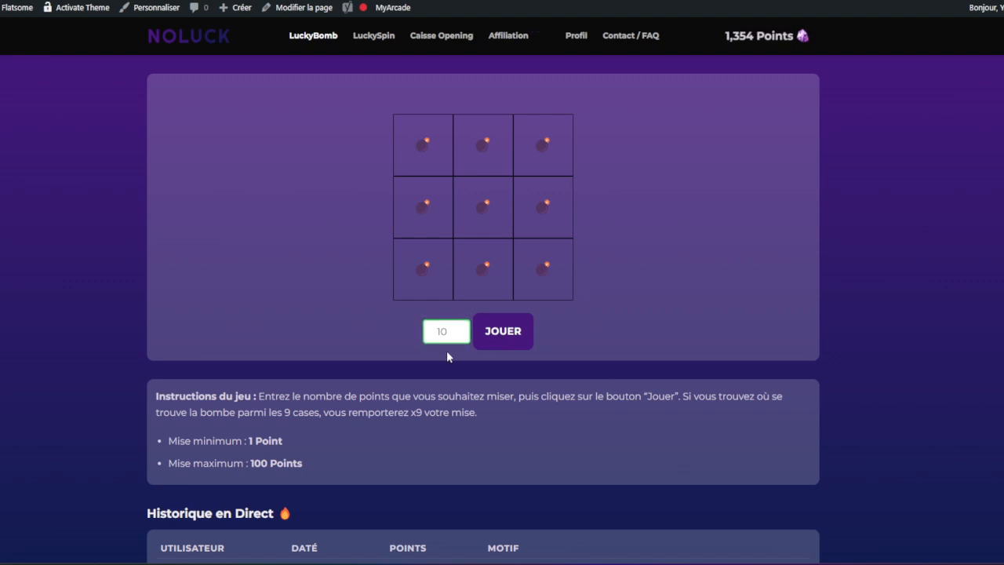
click(476, 270)
scroll(422, 449, down, 4)
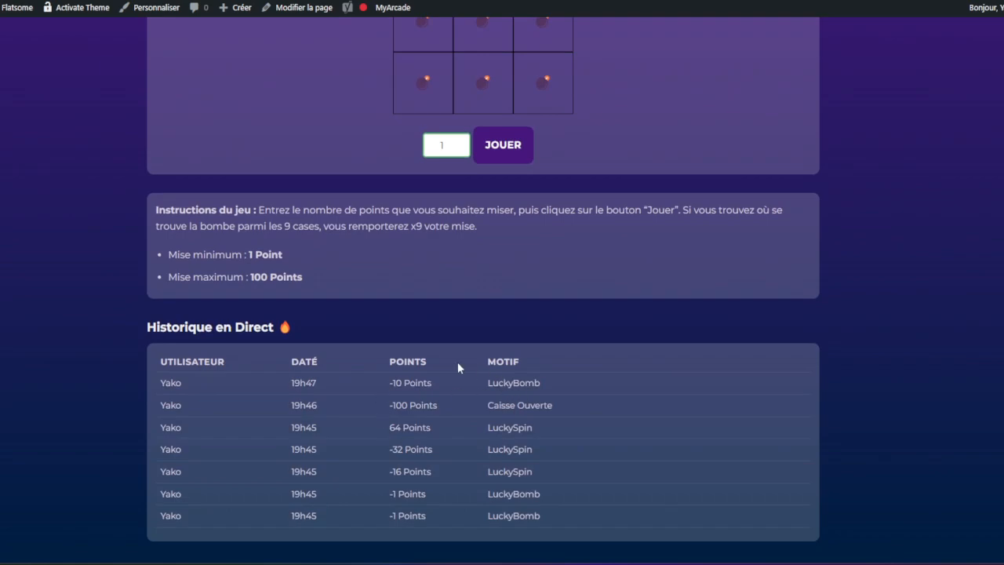
Step: Play another LuckyBomb round with a 1-point bet on the bottom-middle case and review the updated history table
scroll(386, 380, up, 5)
click(503, 331)
click(486, 270)
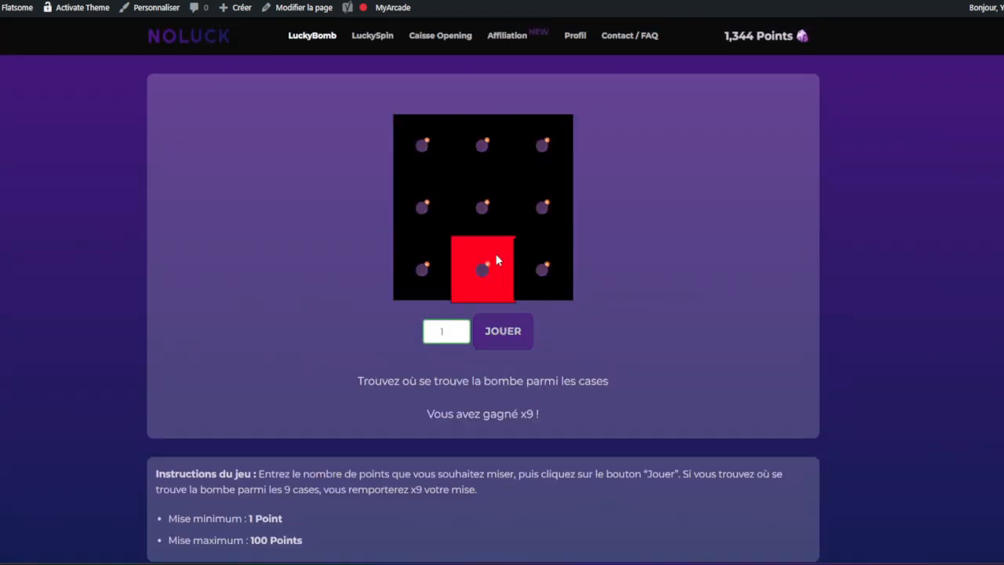
double_click(459, 328)
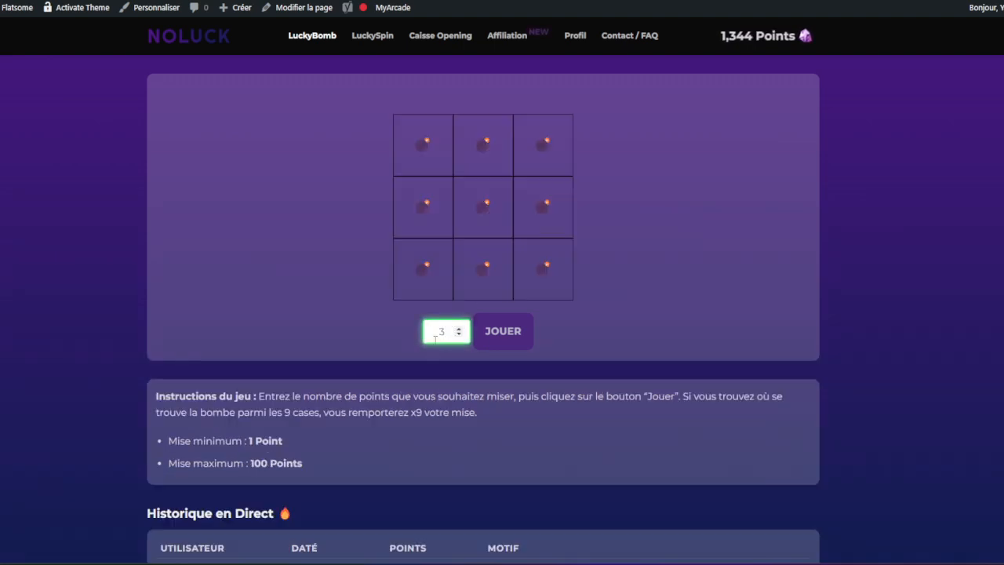
scroll(442, 337, down, 4)
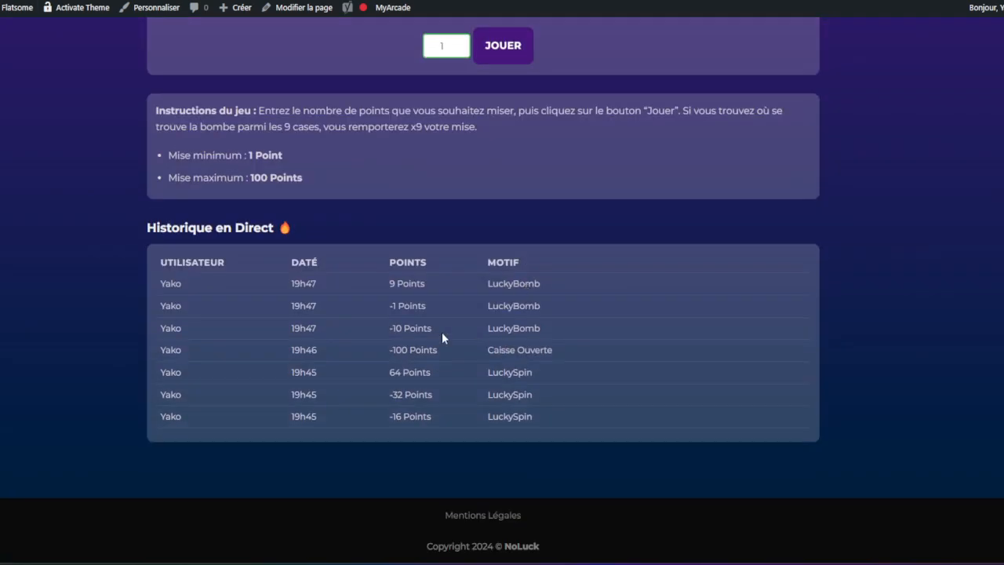
scroll(458, 284, up, 4)
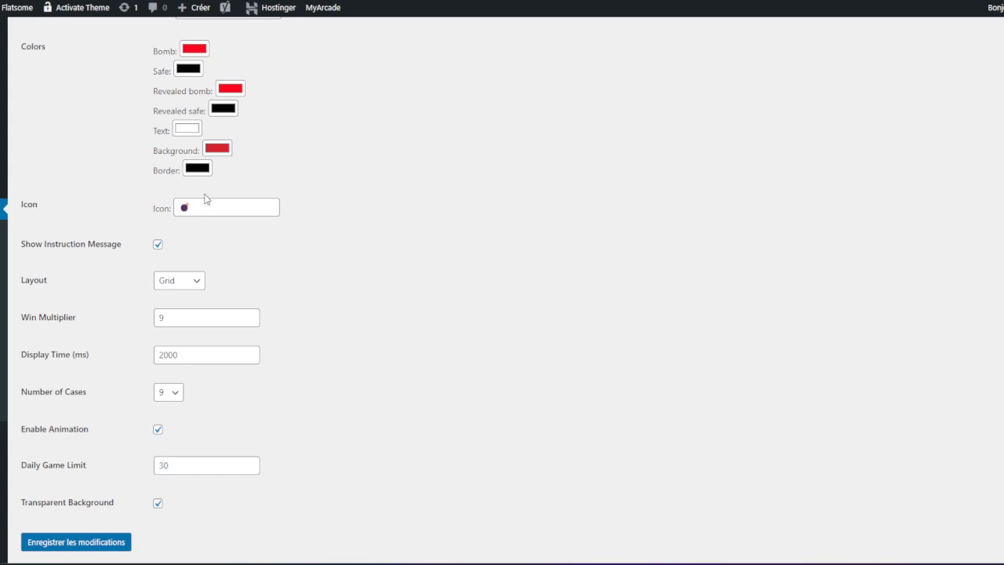
Step: Replace the Bomb Game's bomb icon with a "?" and save the settings
scroll(206, 198, up, 2)
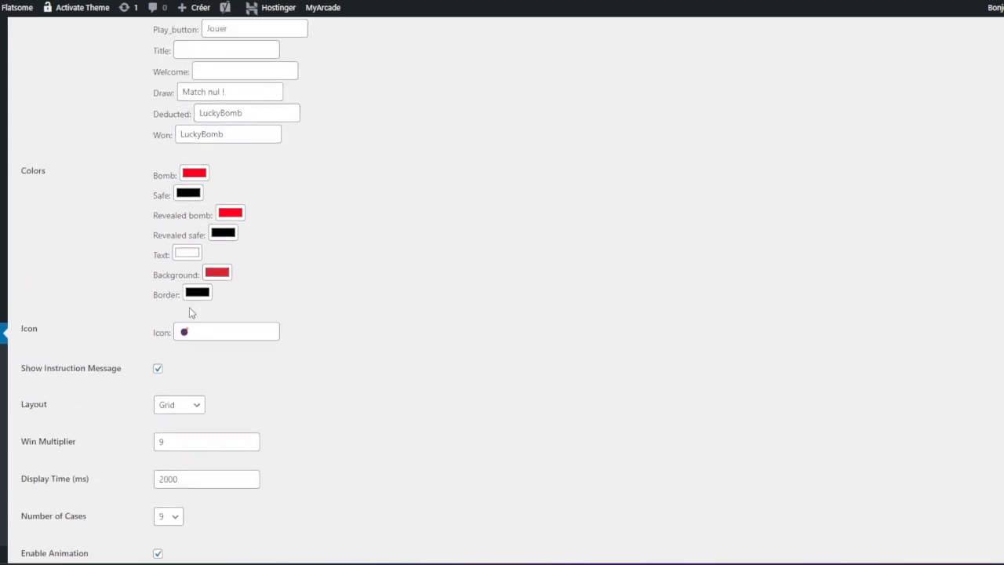
double_click(185, 332)
scroll(196, 345, down, 3)
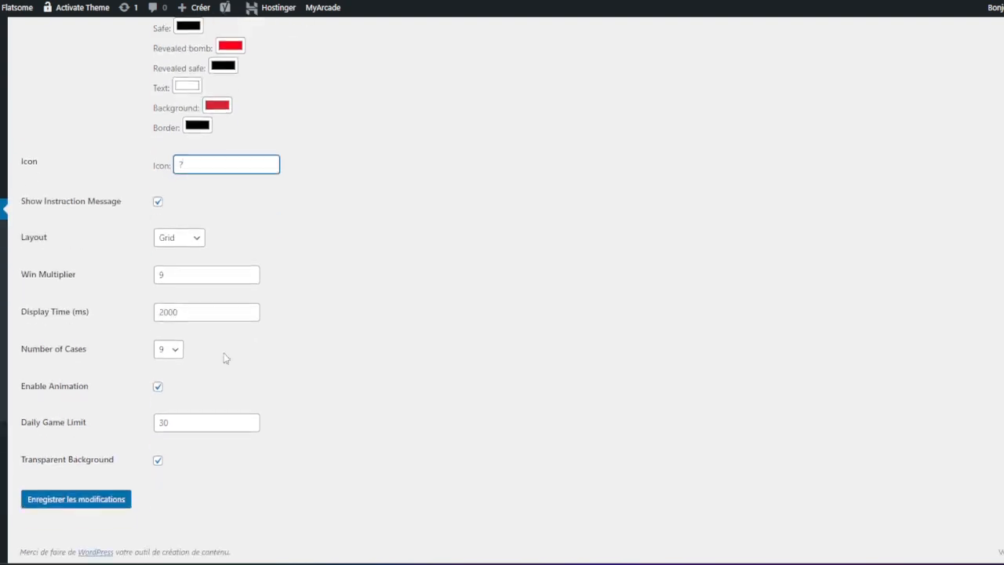
click(101, 498)
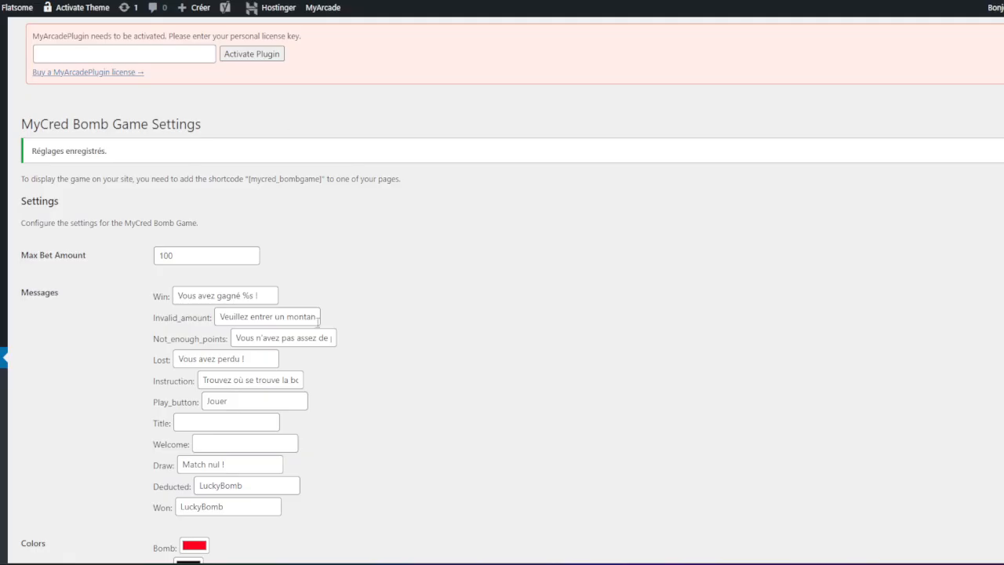
Step: Turn off the Bomb Game's transparent background and save the settings
scroll(260, 338, down, 5)
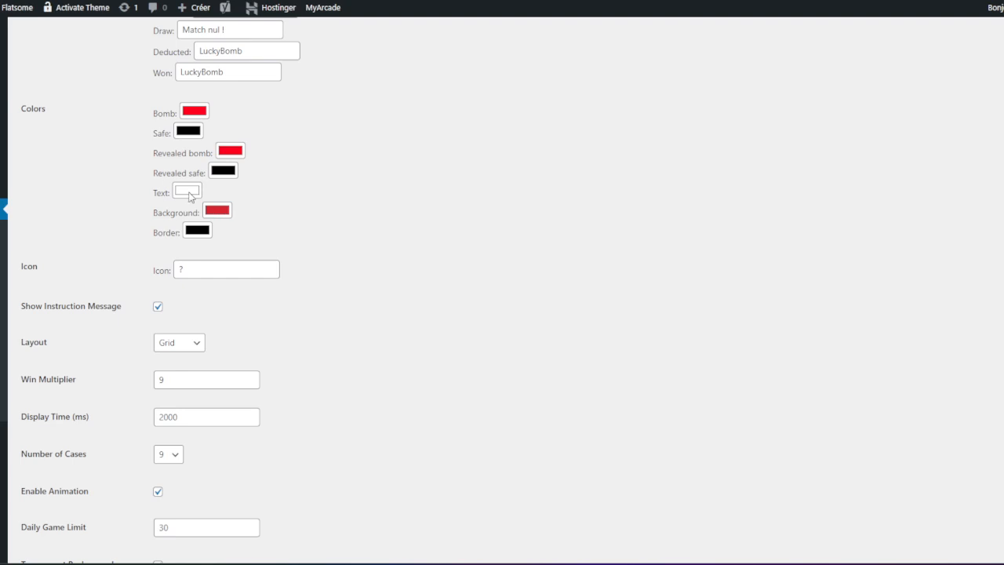
scroll(220, 247, down, 2)
click(158, 461)
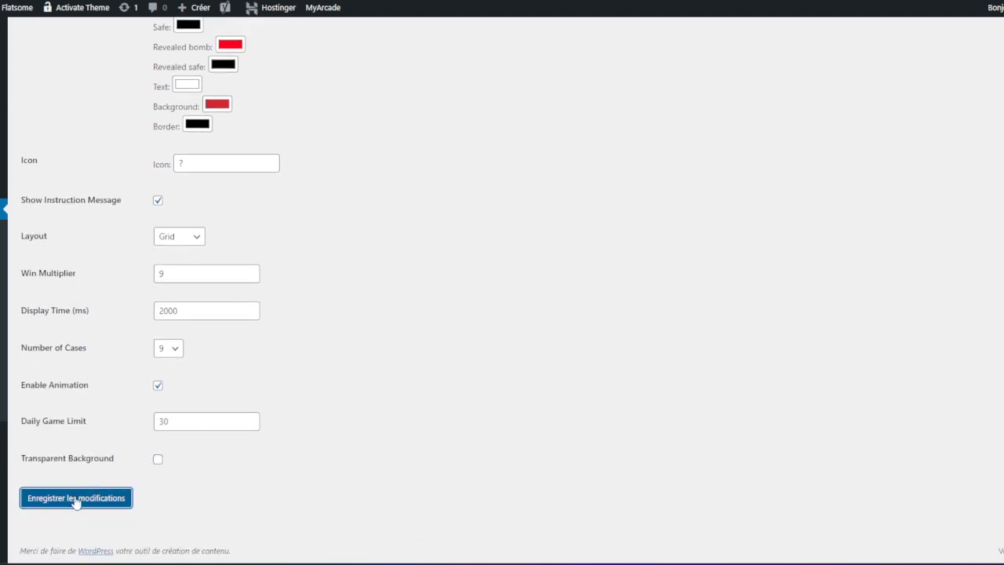
click(77, 497)
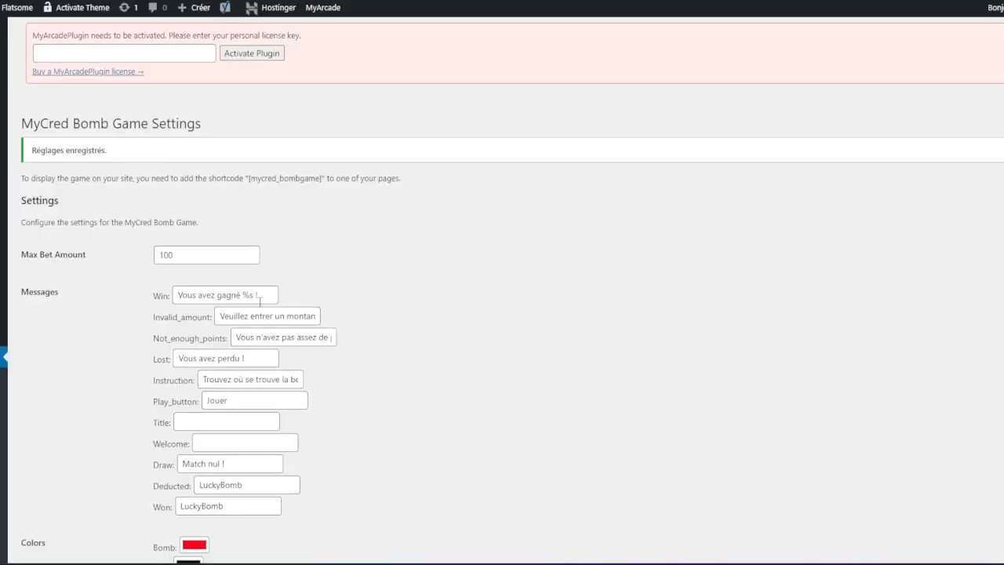
Step: Change the Bomb Game's background color to green and save the settings
scroll(204, 240, down, 5)
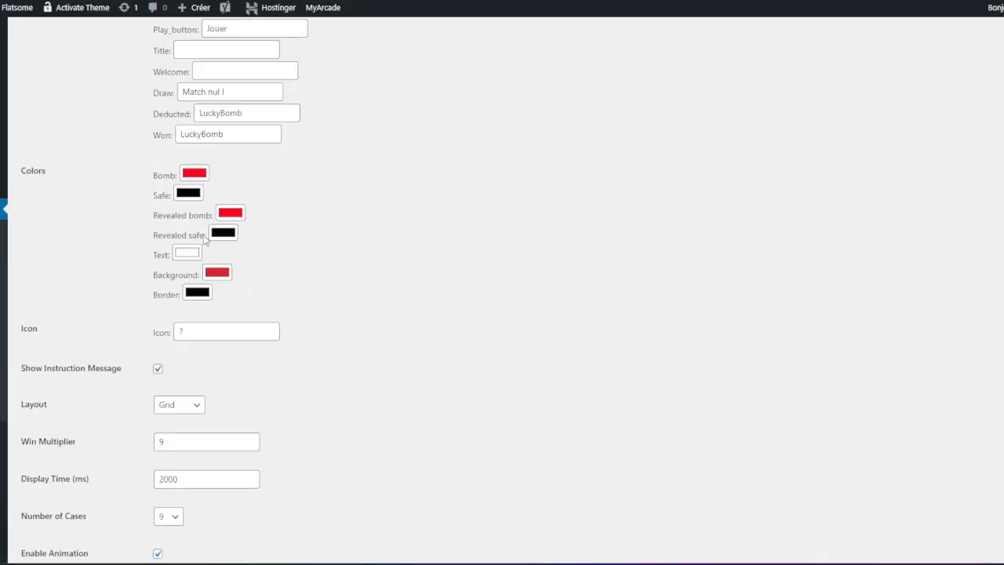
click(220, 281)
drag(296, 382, 308, 383)
click(421, 337)
scroll(420, 342, down, 3)
click(98, 497)
Step: Set the Bomb Game's background color to hex #000000 and save the settings
scroll(200, 275, down, 4)
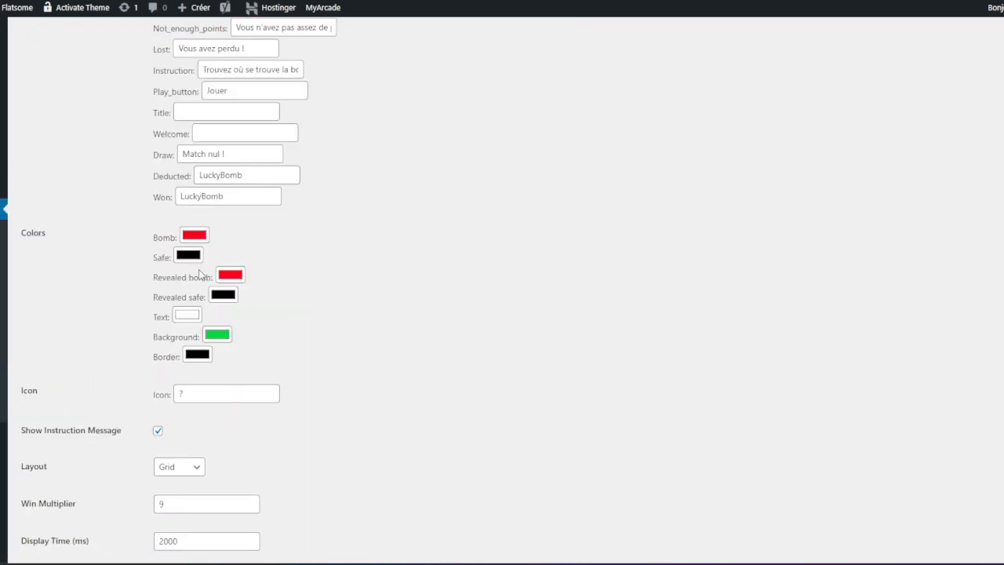
click(217, 335)
click(269, 487)
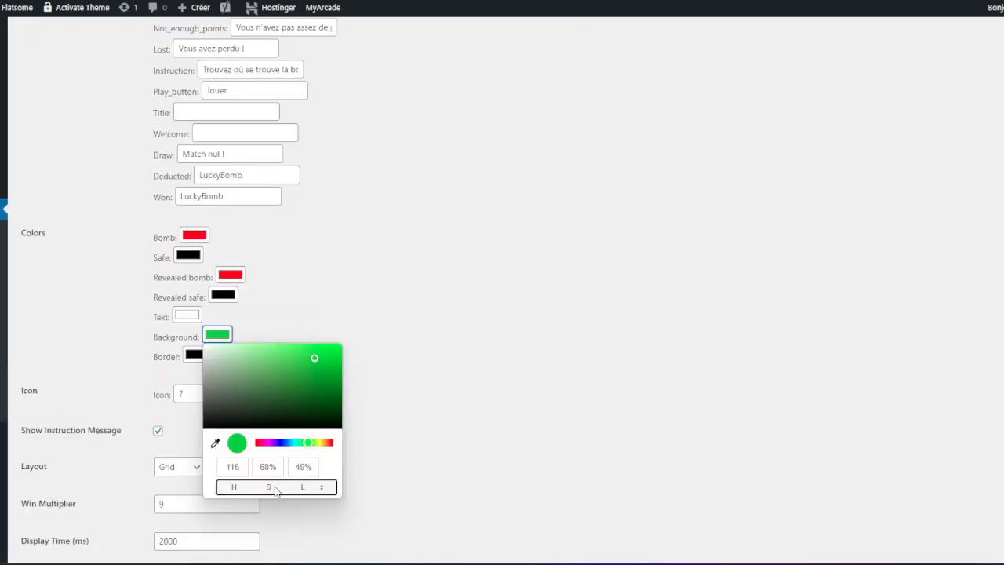
click(272, 485)
triple_click(279, 468)
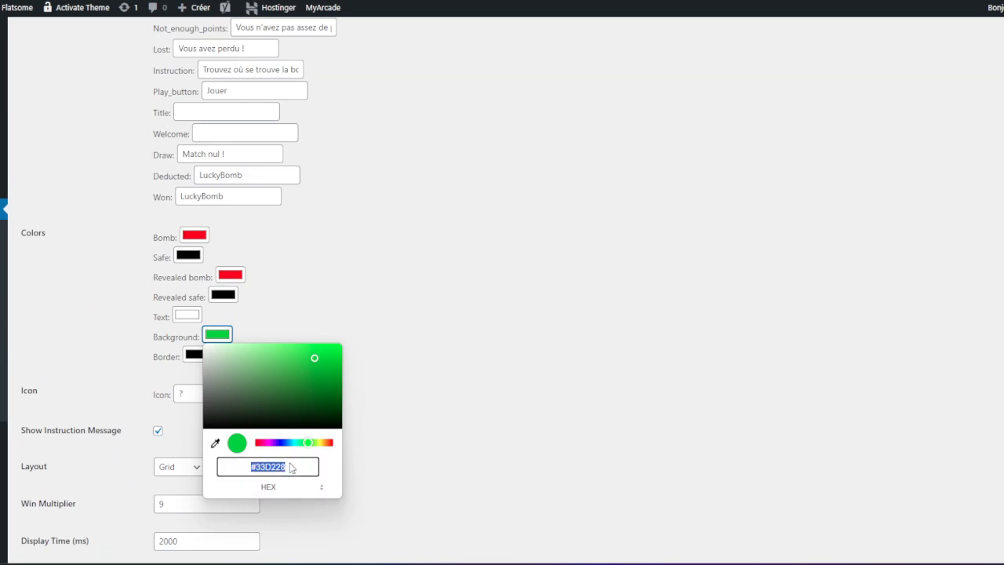
text(#3000000)
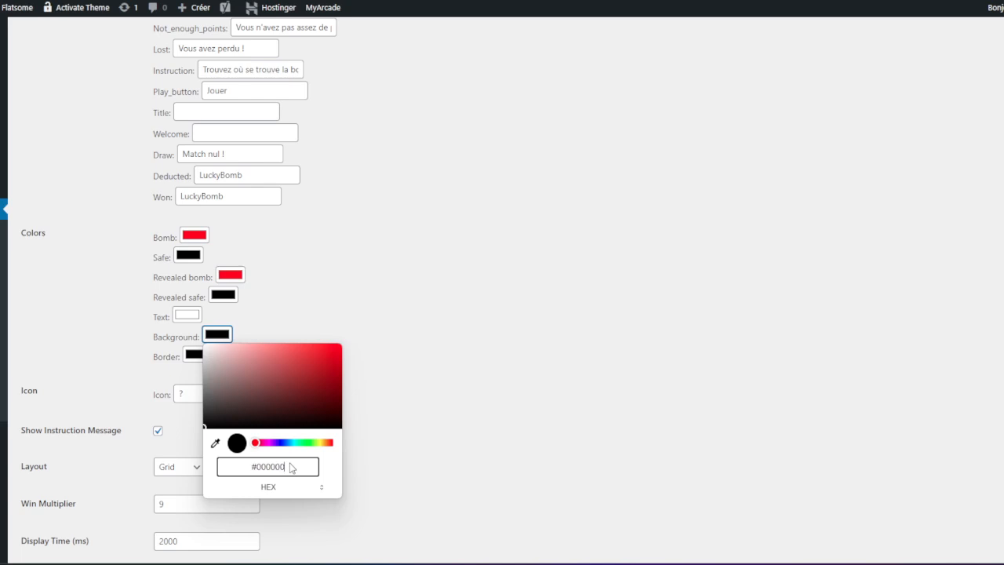
key(Return)
scroll(233, 420, down, 3)
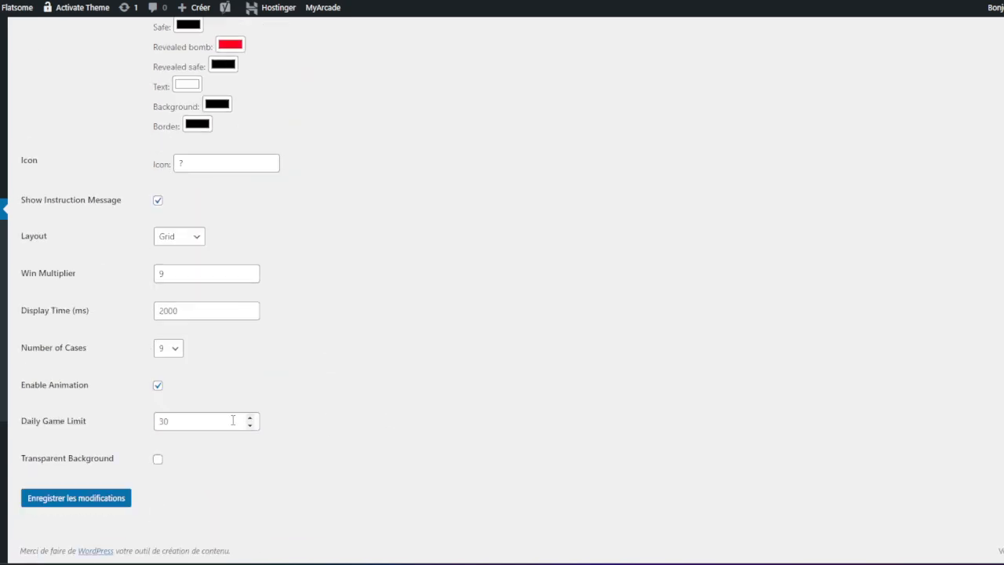
click(91, 501)
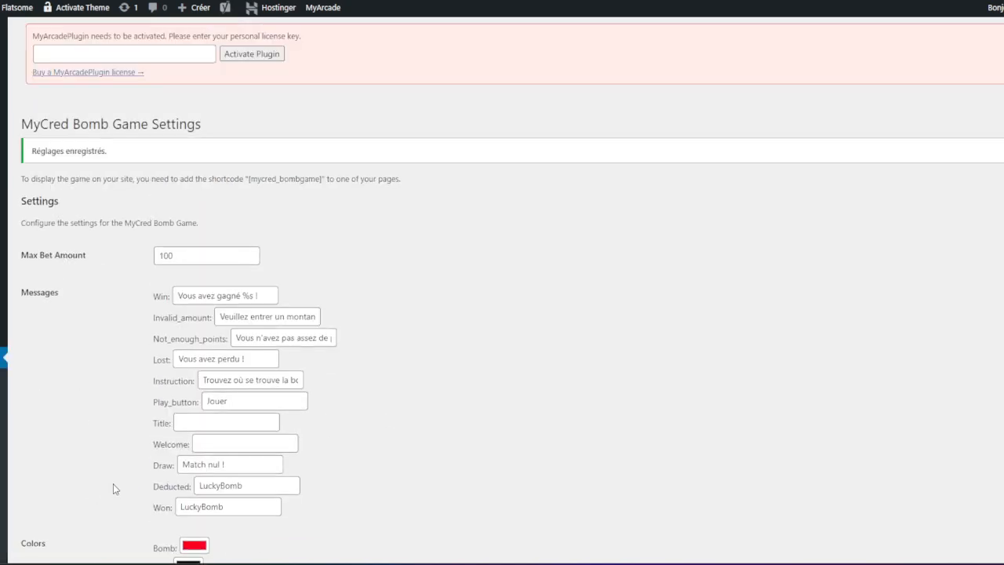
Step: Keep the Grid layout, set the number of cases to 6, and save the settings
scroll(113, 484, down, 5)
scroll(156, 306, down, 2)
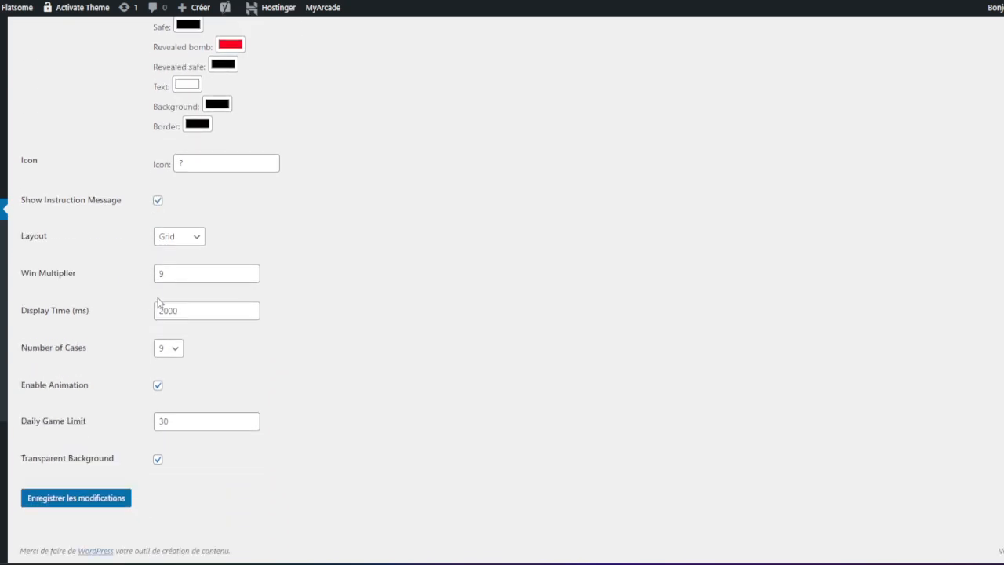
click(175, 243)
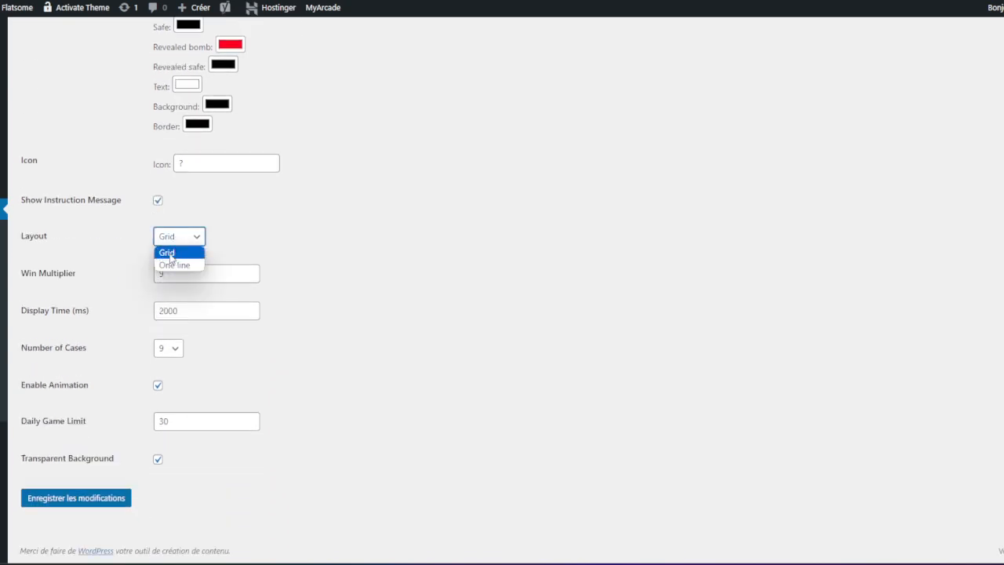
click(170, 253)
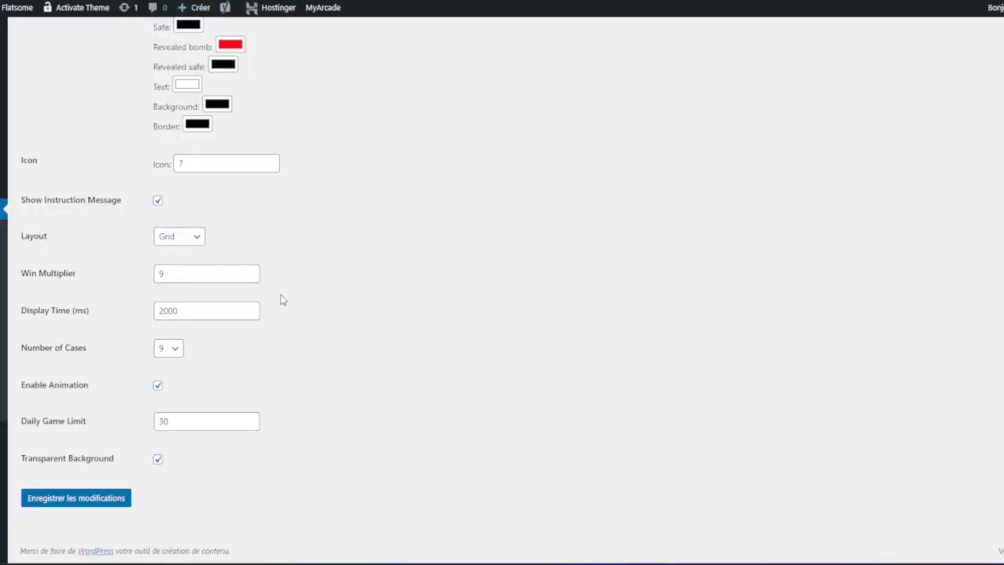
click(169, 348)
click(167, 366)
click(121, 501)
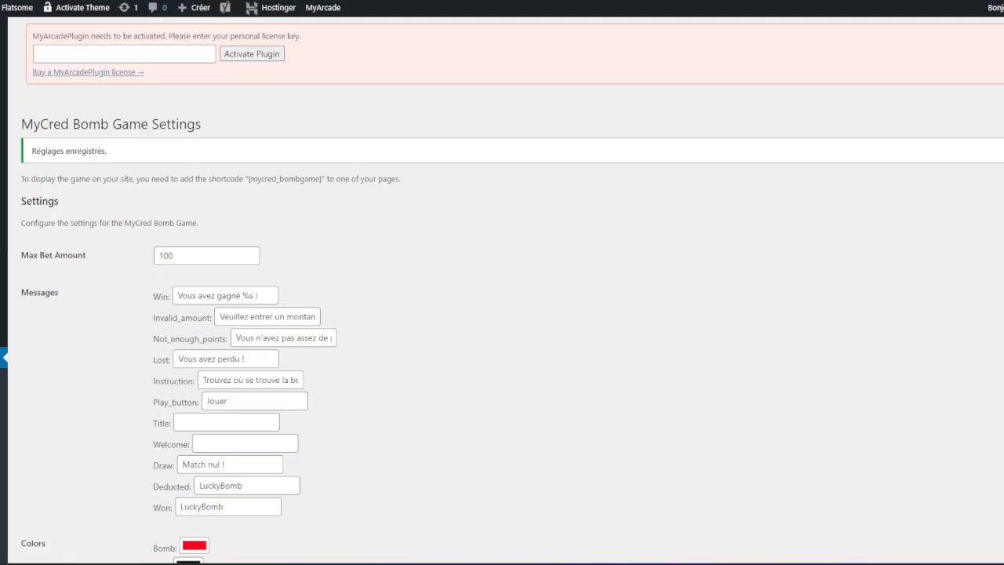
Step: Set the Bomb Game layout to One line and the number of cases to 12, and save the settings
scroll(195, 376, down, 4)
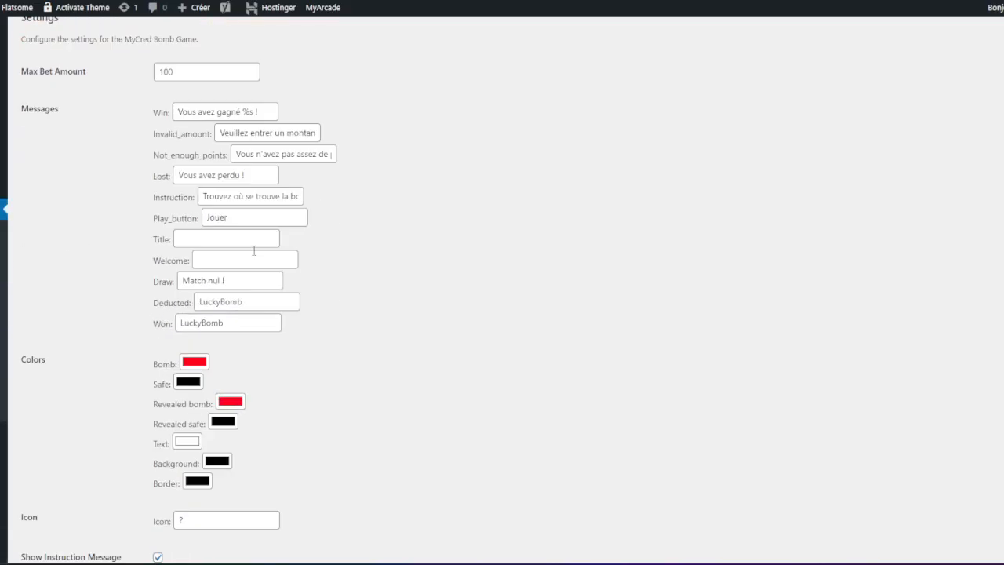
scroll(195, 376, down, 3)
click(175, 236)
click(168, 262)
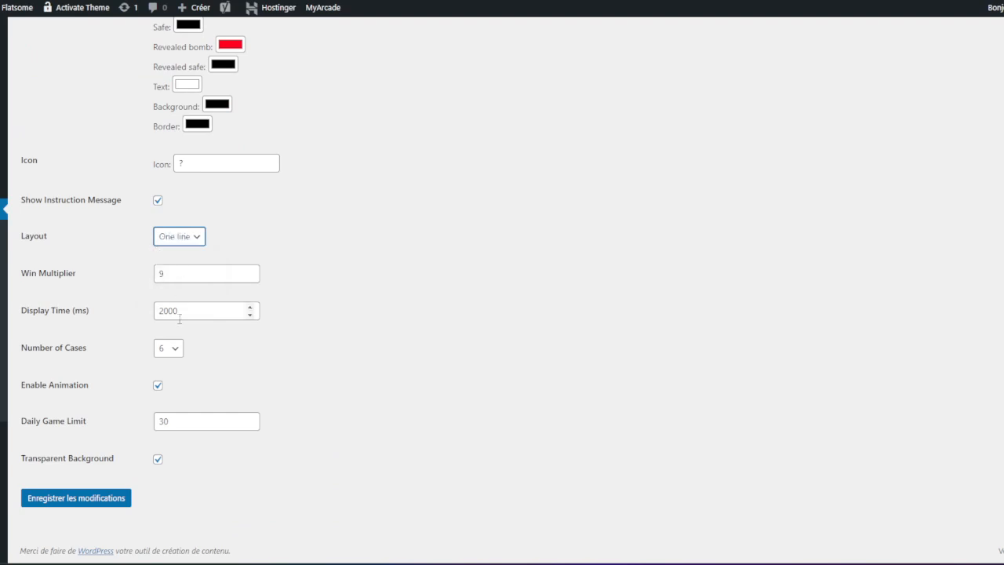
click(168, 348)
click(168, 378)
click(168, 349)
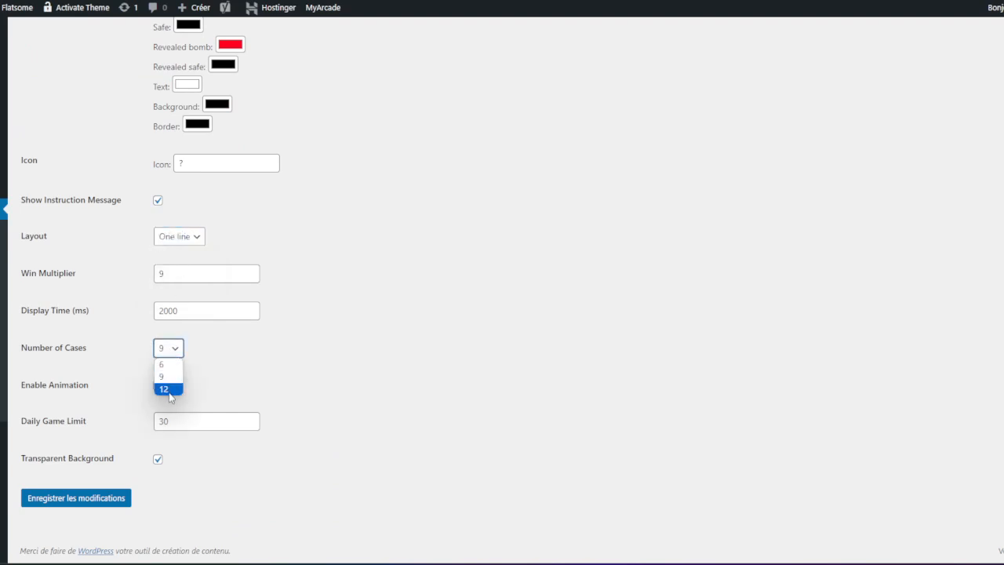
click(168, 390)
click(89, 498)
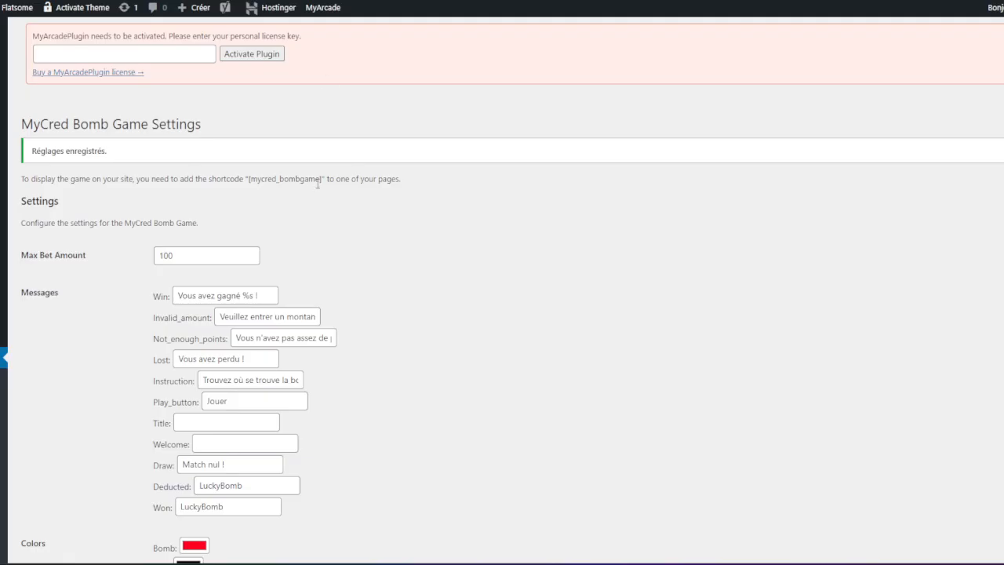
Step: Set the Bomb Game's Win Multiplier to 12 and save the settings
scroll(318, 183, down, 5)
scroll(188, 353, down, 2)
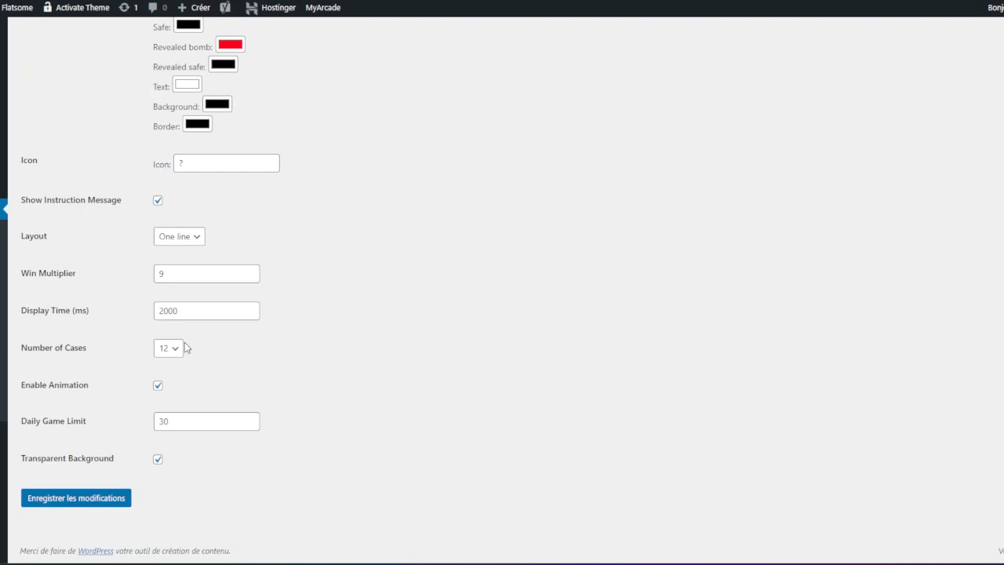
click(69, 271)
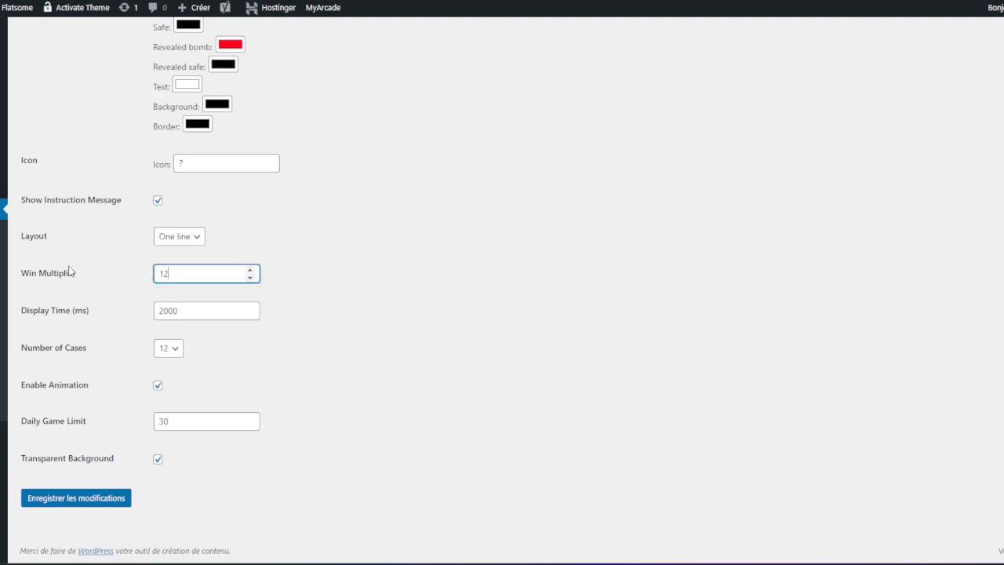
click(68, 501)
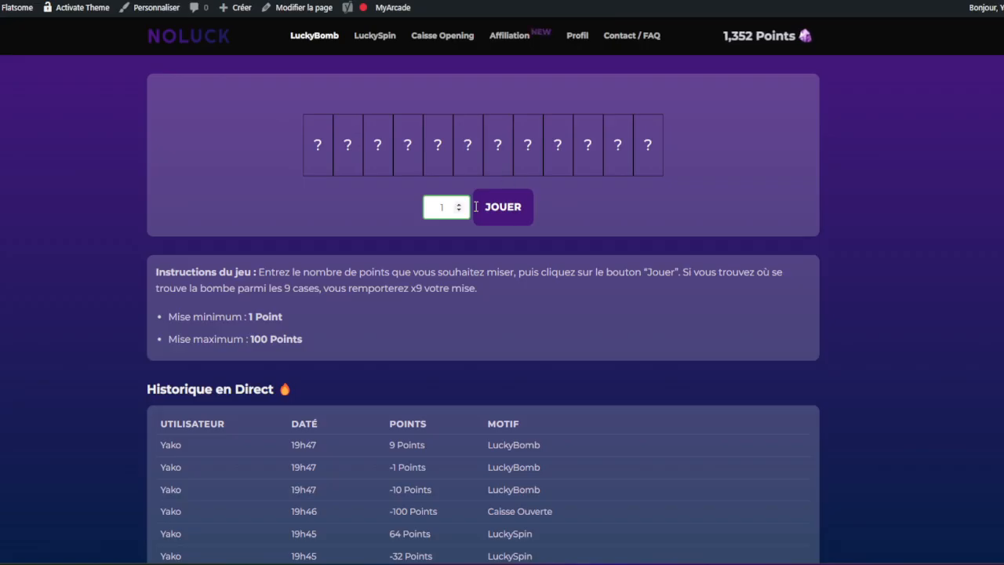
Step: Play a LuckyBomb round on the site with a bet of 10 points
click(452, 208)
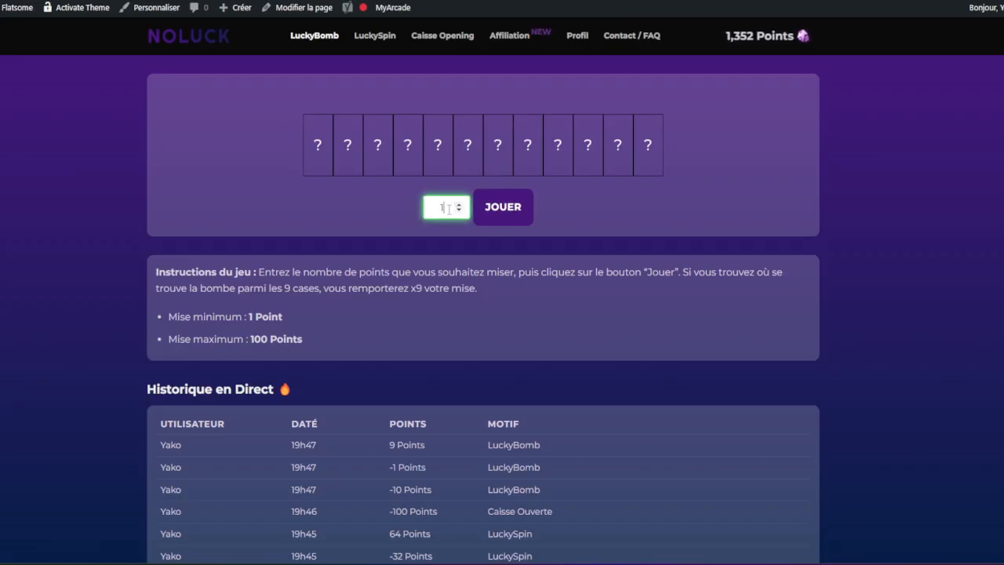
click(496, 217)
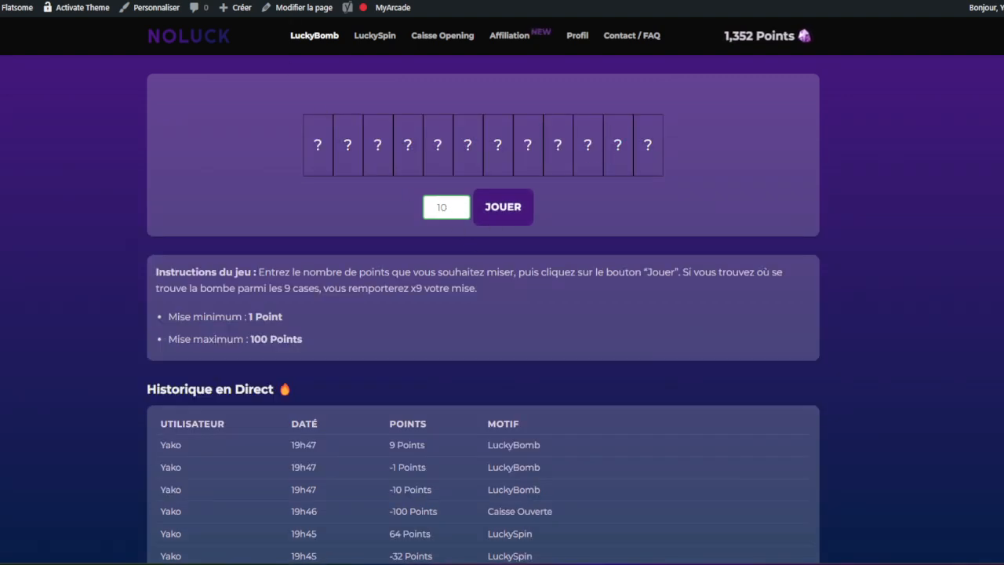
Step: Play LuckySpin rounds with bets of 32, 64 and 100 points, using the doubling option to raise the bet between rounds
click(374, 36)
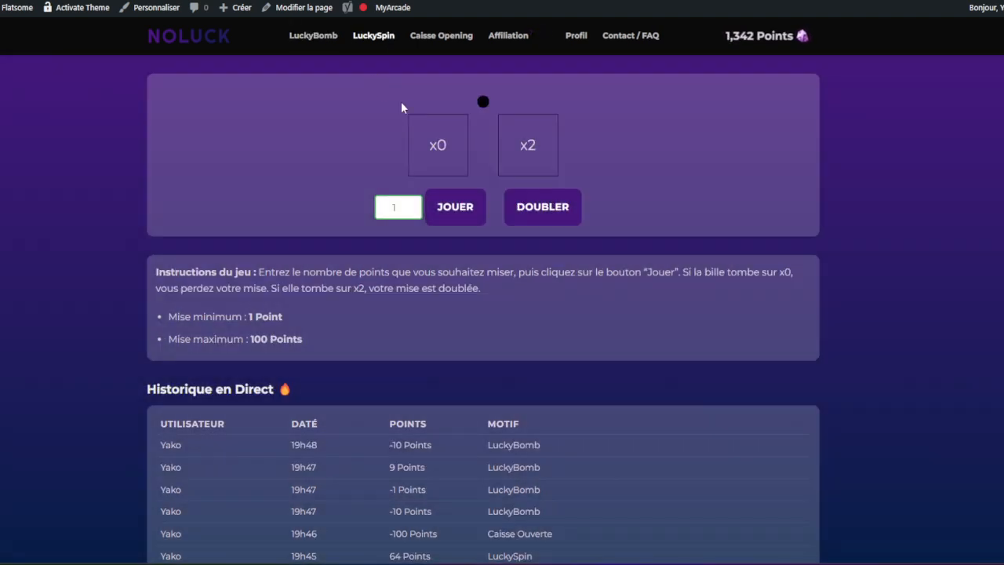
double_click(543, 211)
click(459, 208)
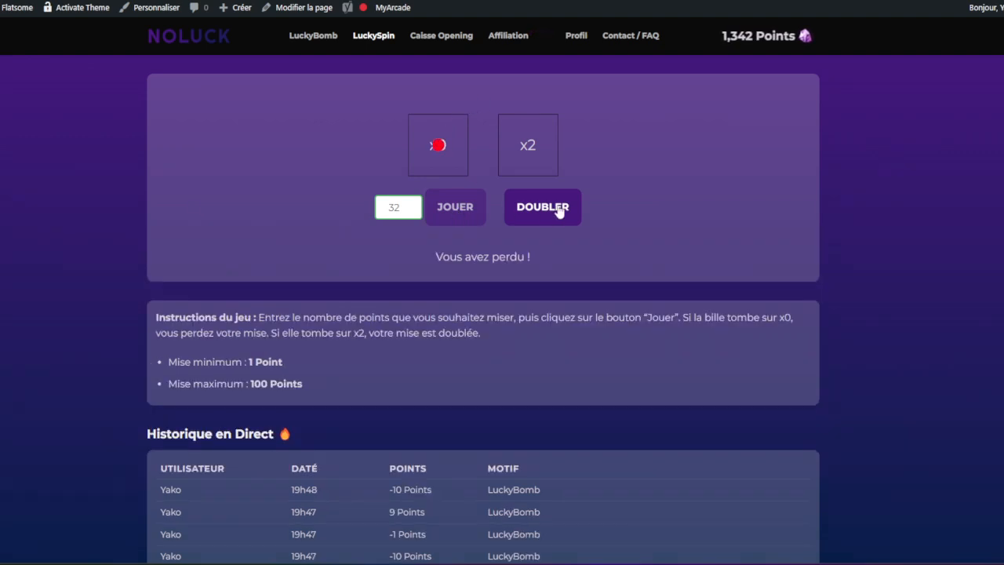
click(549, 208)
click(459, 208)
click(515, 210)
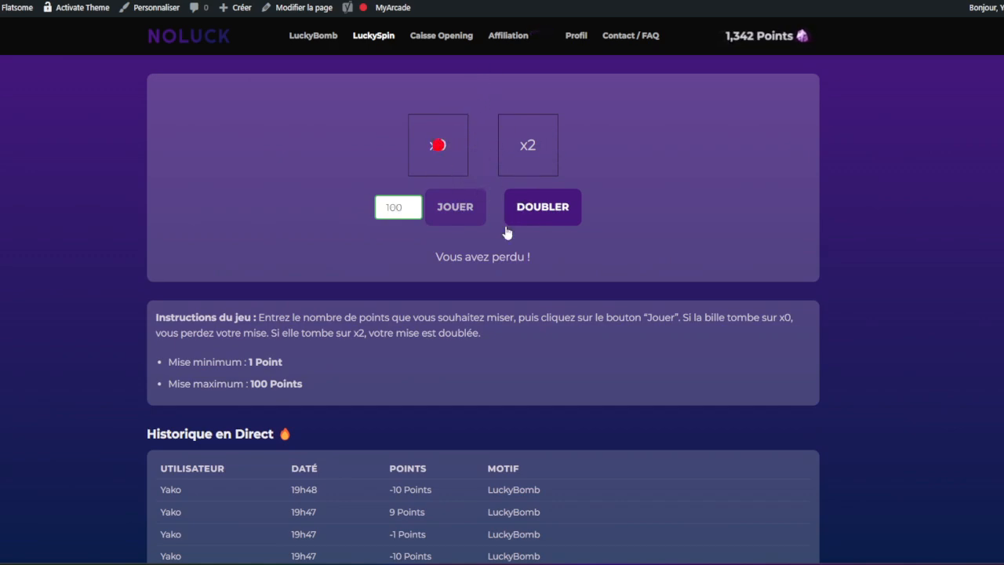
click(453, 213)
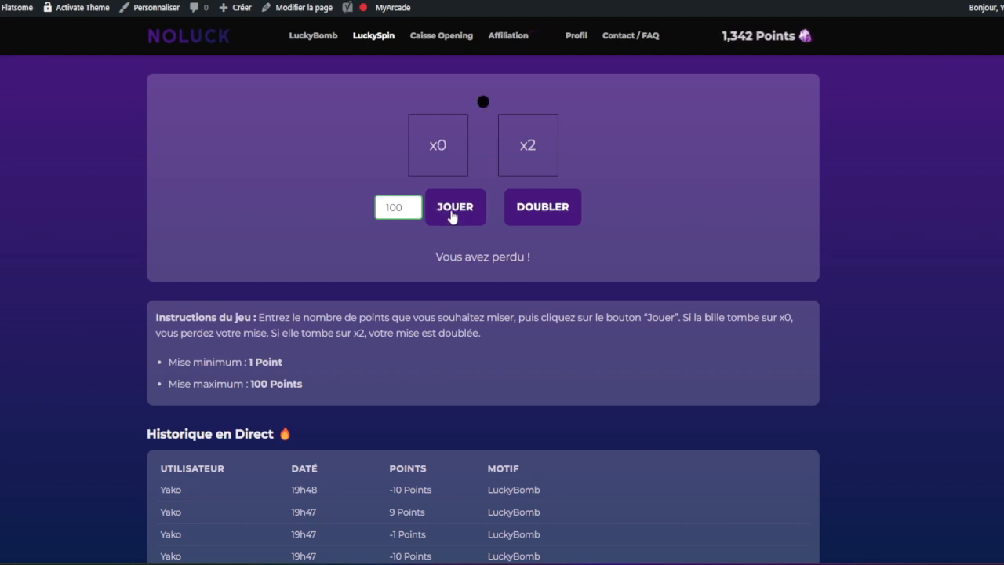
drag(408, 208, 365, 213)
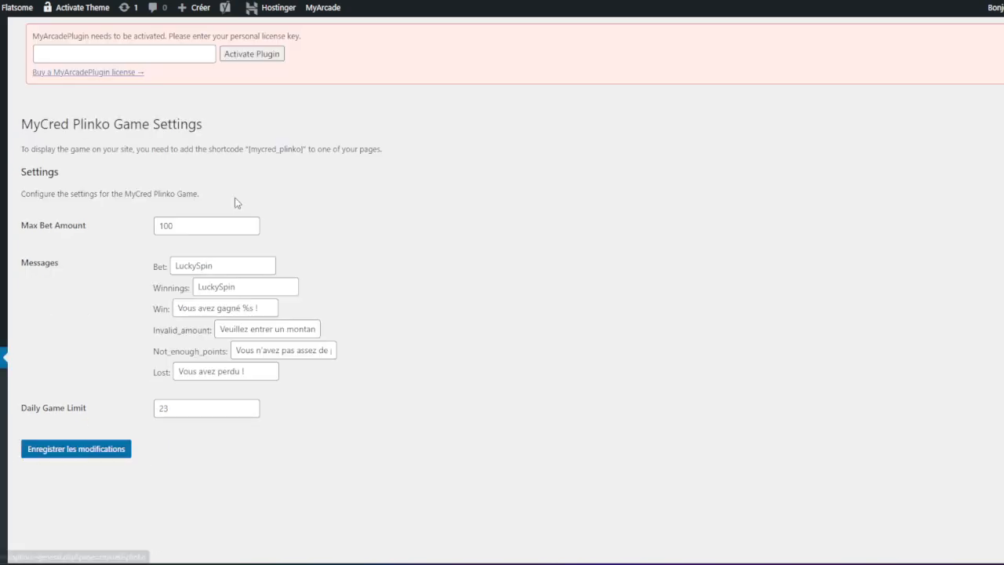
Step: Set the Max Bet Amount in the MyCred Plinko Game settings to 200 and save the changes
drag(228, 226, 38, 204)
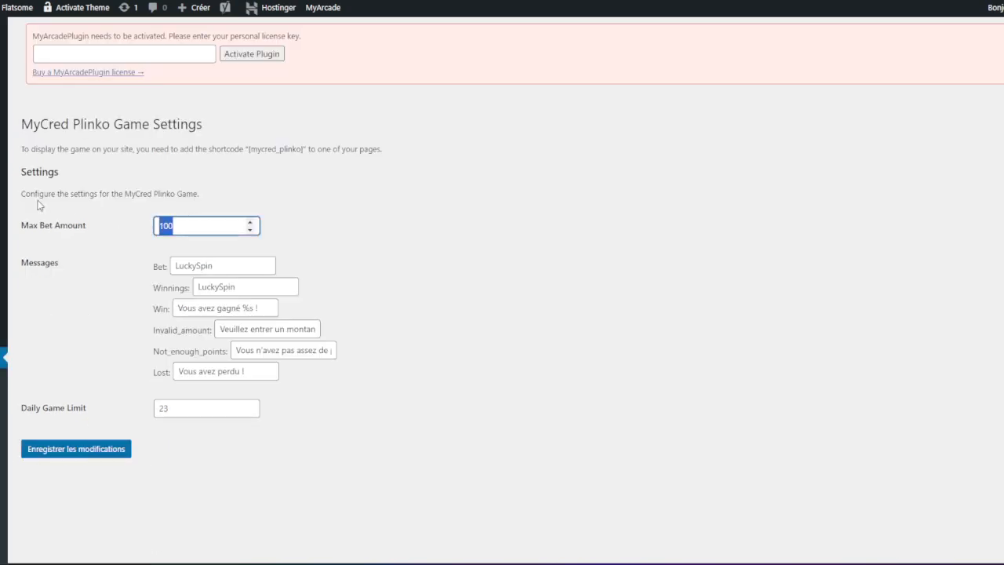
text(200)
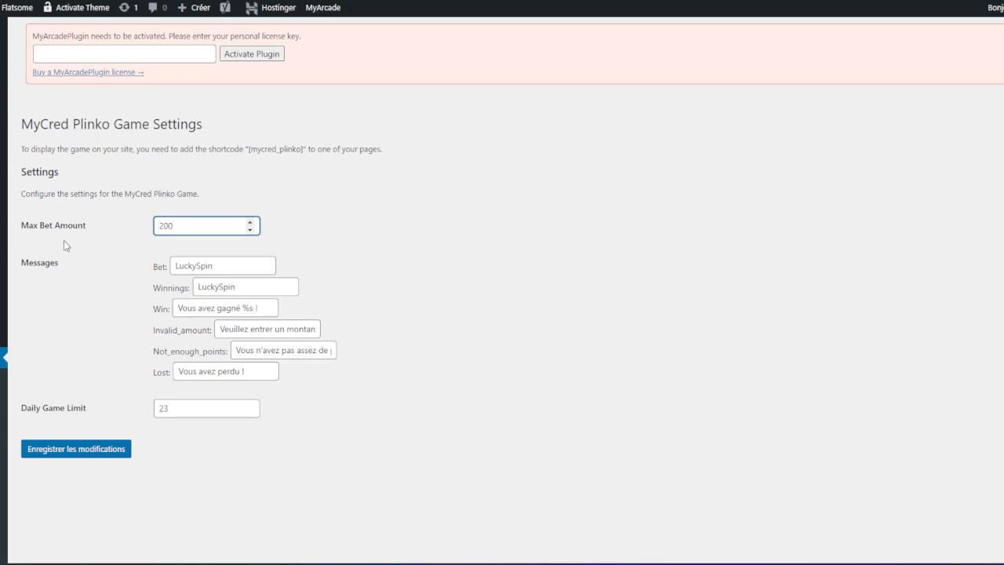
click(99, 456)
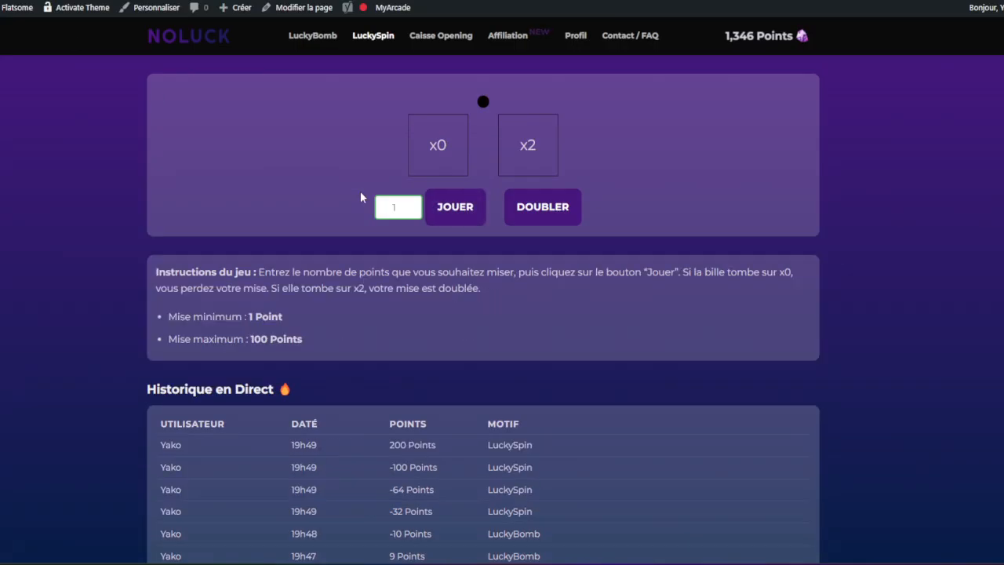
Step: Play a LuckySpin round with a bet of 180 points and check the live history and points balance
click(395, 206)
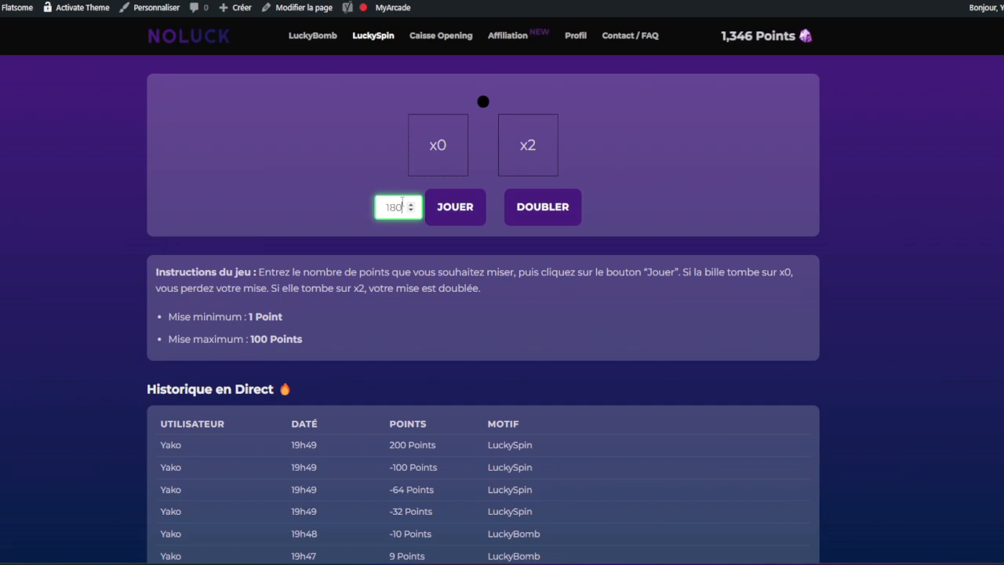
text(80)
click(470, 206)
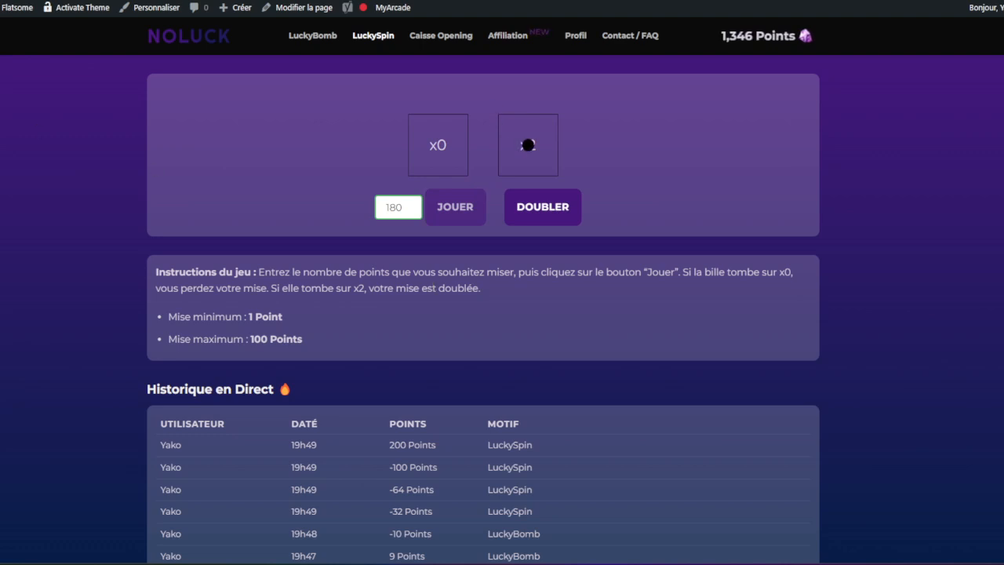
scroll(266, 232, down, 2)
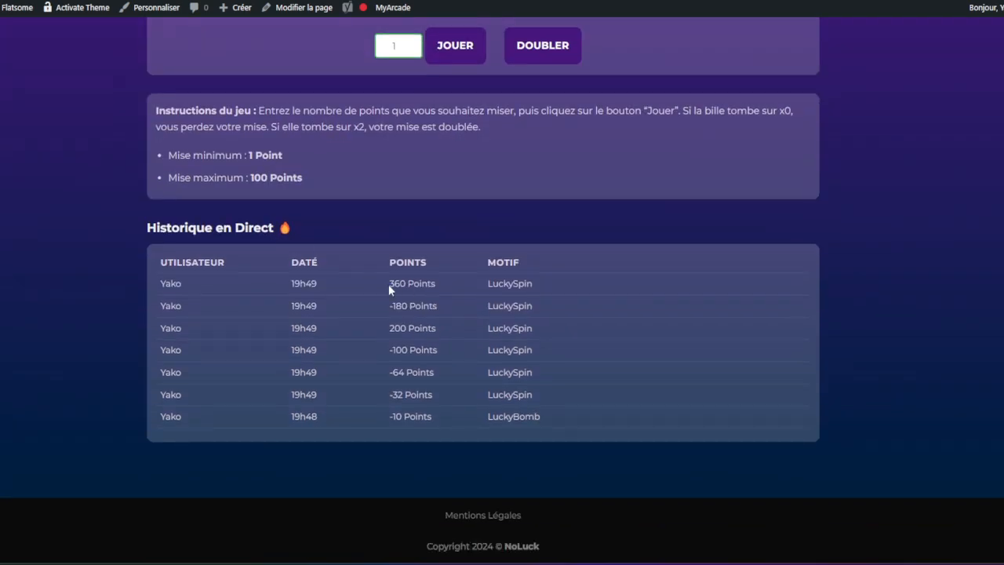
scroll(444, 302, up, 2)
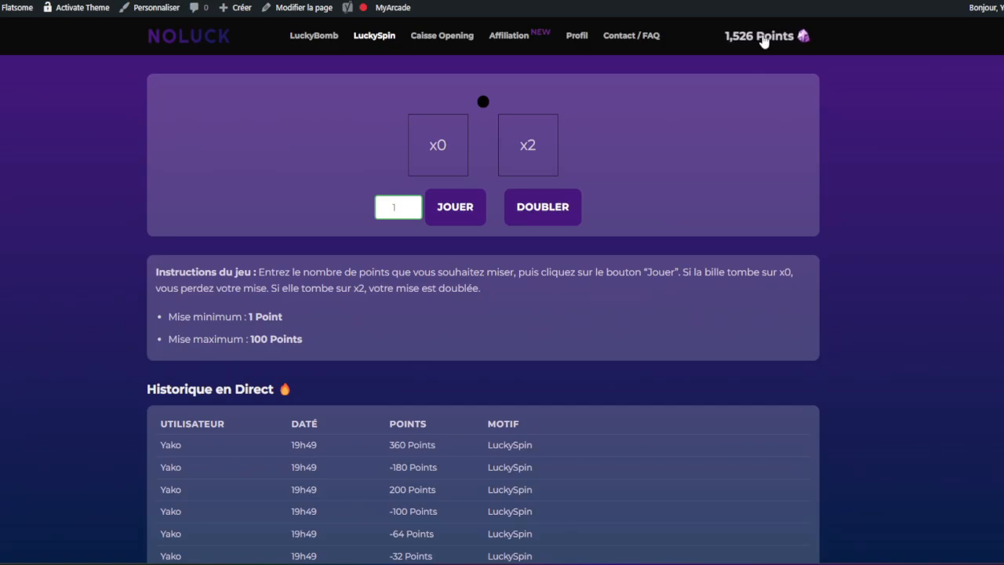
Step: Review the MyCred Plinko Game settings alongside the LuckySpin game page
click(313, 0)
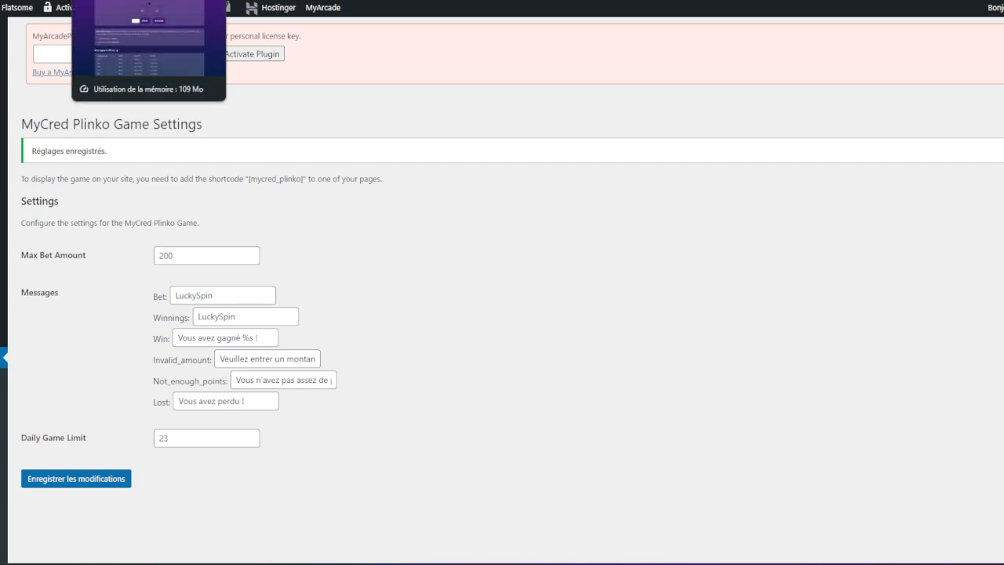
click(141, 0)
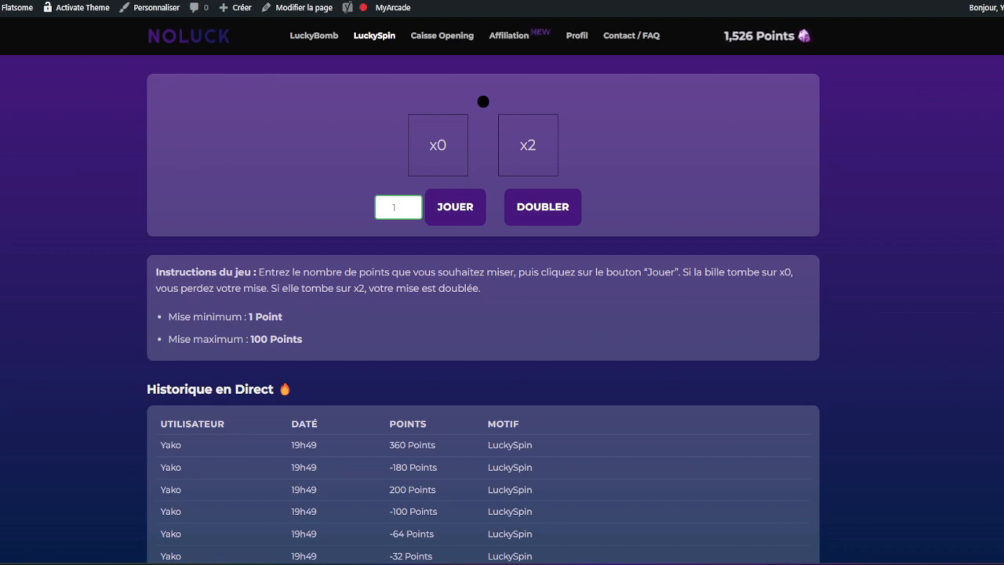
click(47, 0)
scroll(66, 198, down, 1)
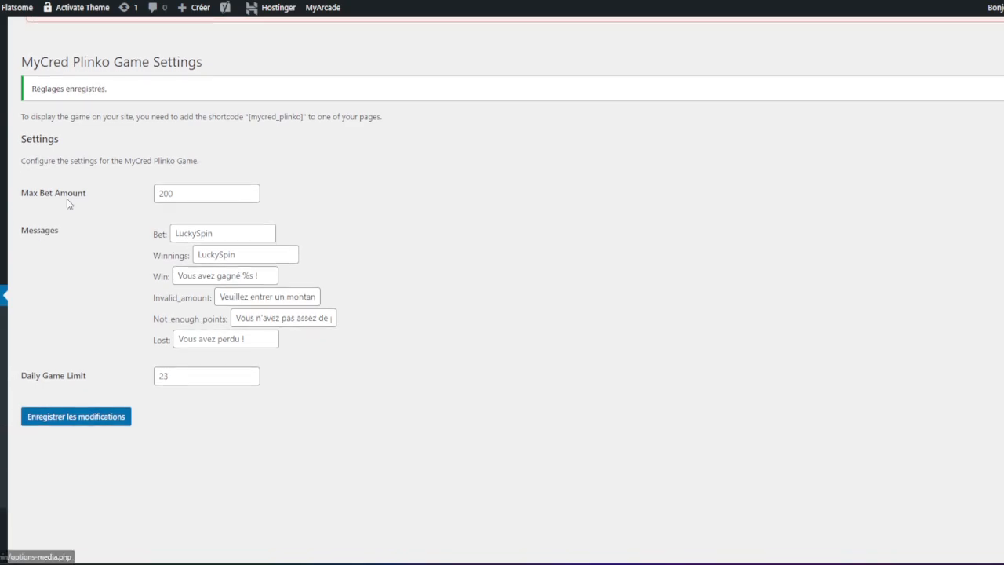
click(141, 0)
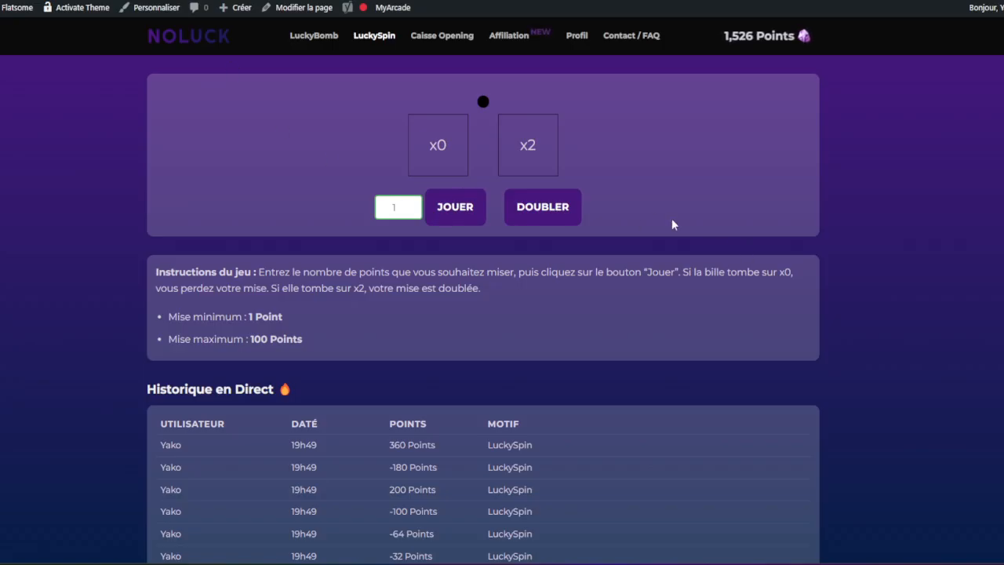
Step: In the Bomb Game settings, change the Deducted message to "LuckyBomb PERTE" and the Won message to "LuckyBomb GAIN", and save
click(47, 0)
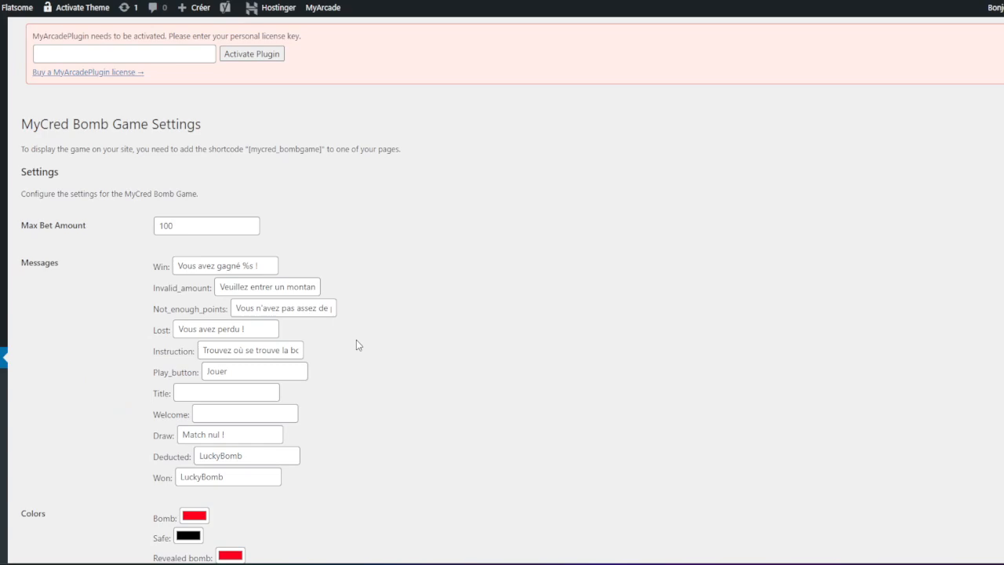
scroll(356, 341, down, 2)
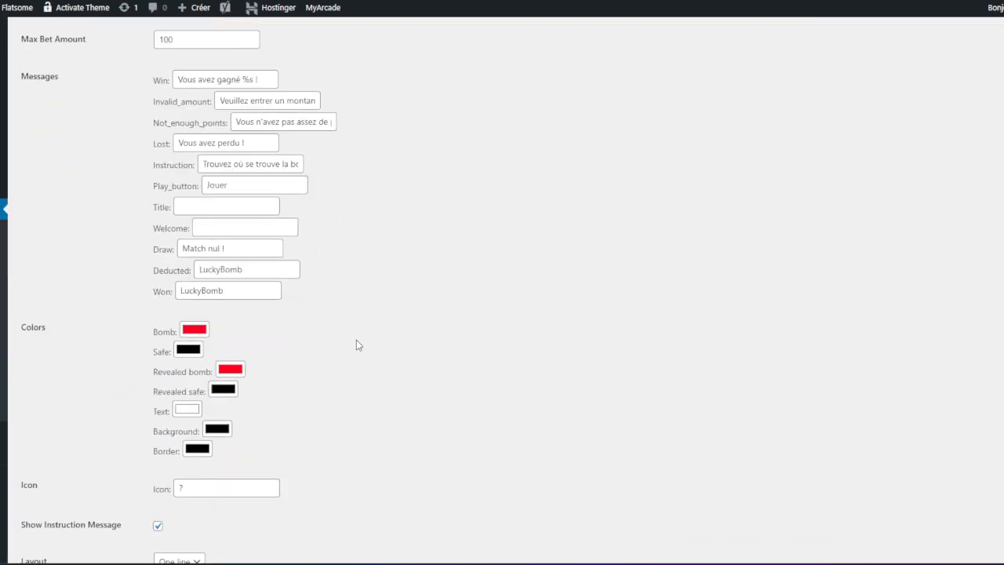
double_click(246, 287)
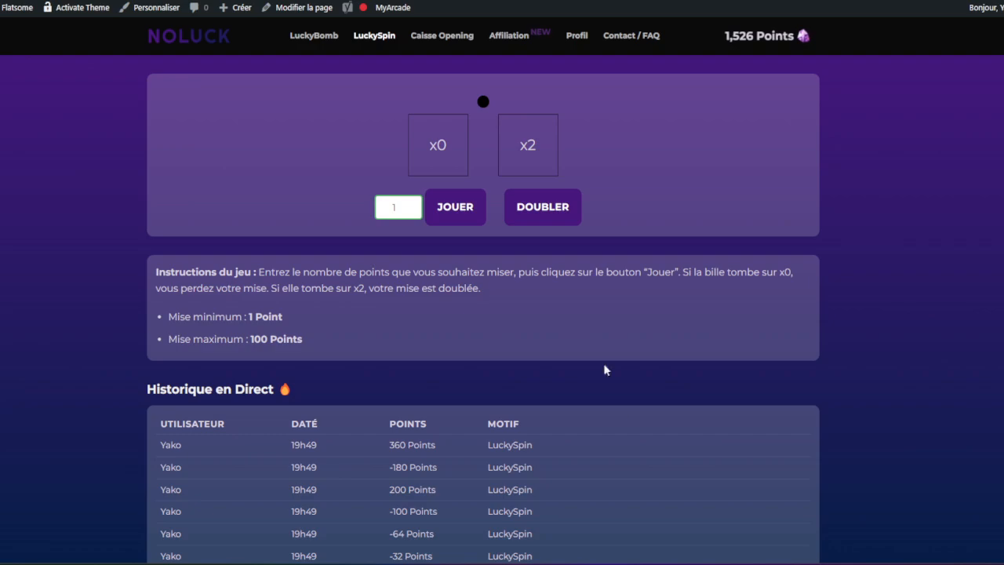
scroll(520, 278, down, 2)
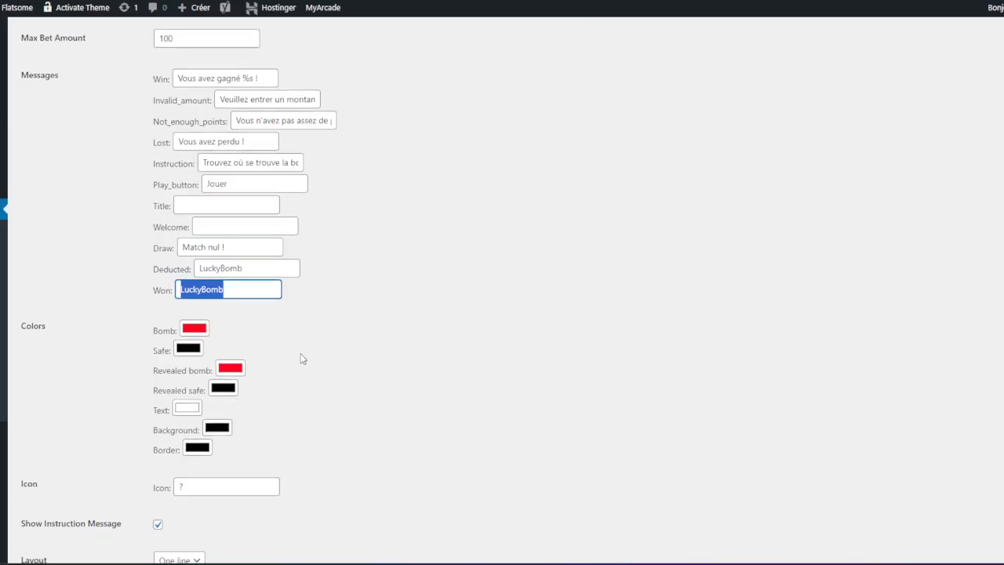
scroll(287, 305, down, 4)
scroll(251, 253, up, 5)
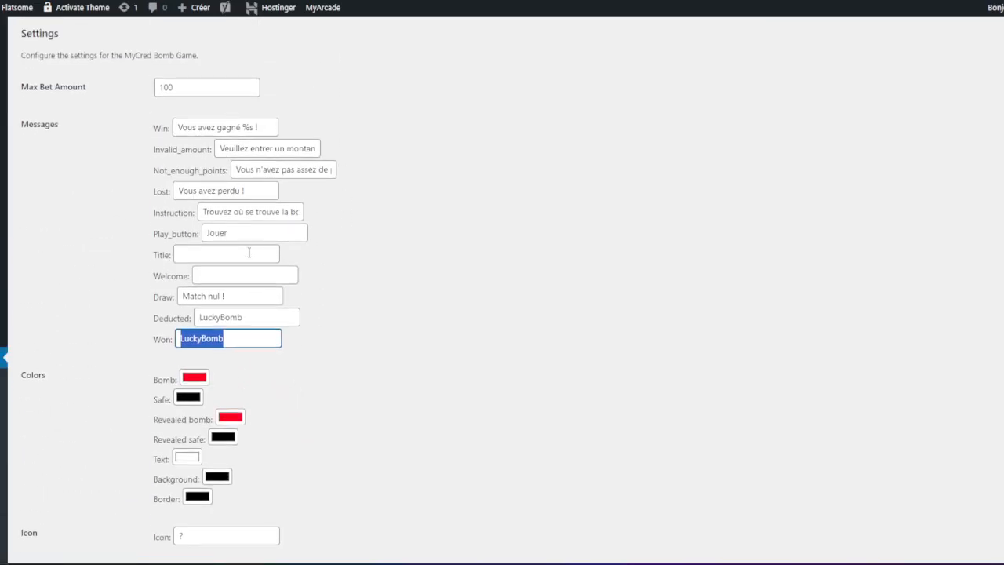
click(273, 315)
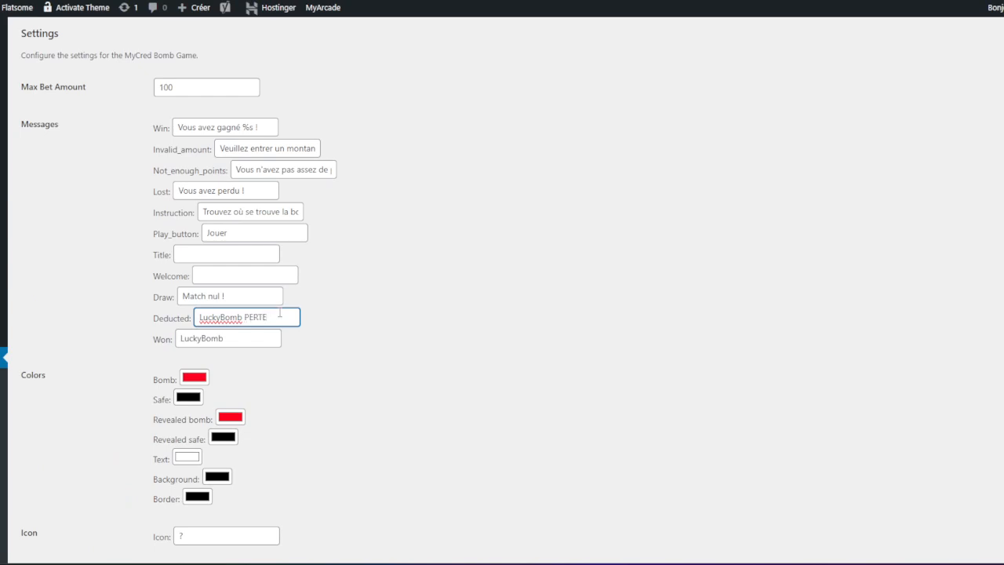
click(263, 336)
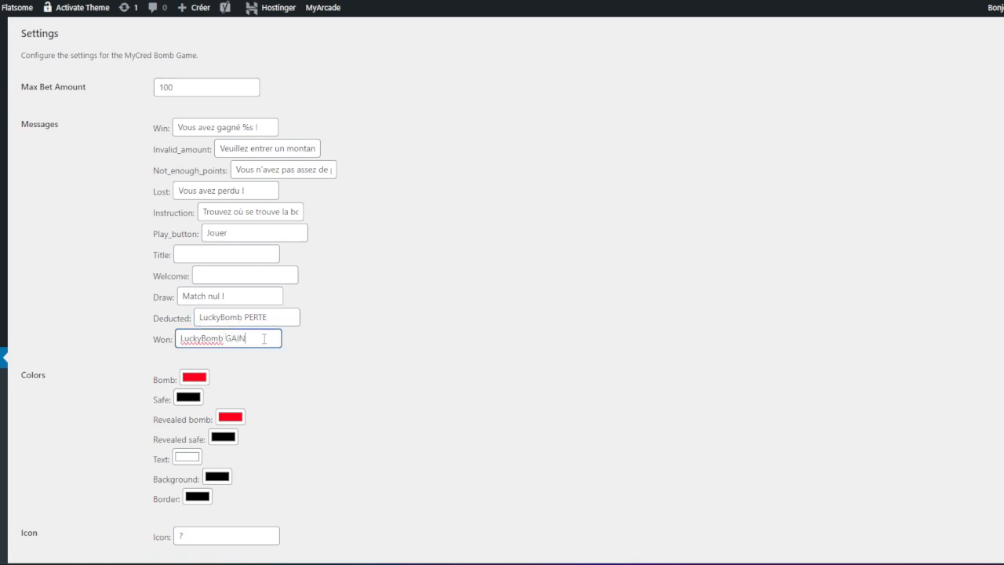
scroll(265, 339, down, 5)
click(96, 505)
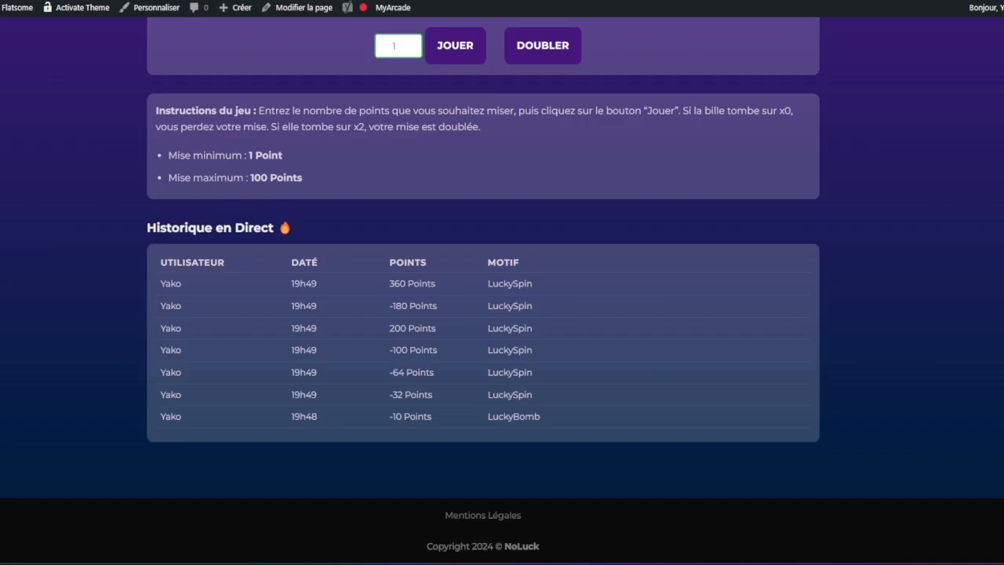
Step: Play a LuckyBomb round with a bet of 10 points on the sixth case and check its entry in the live history
scroll(443, 179, up, 3)
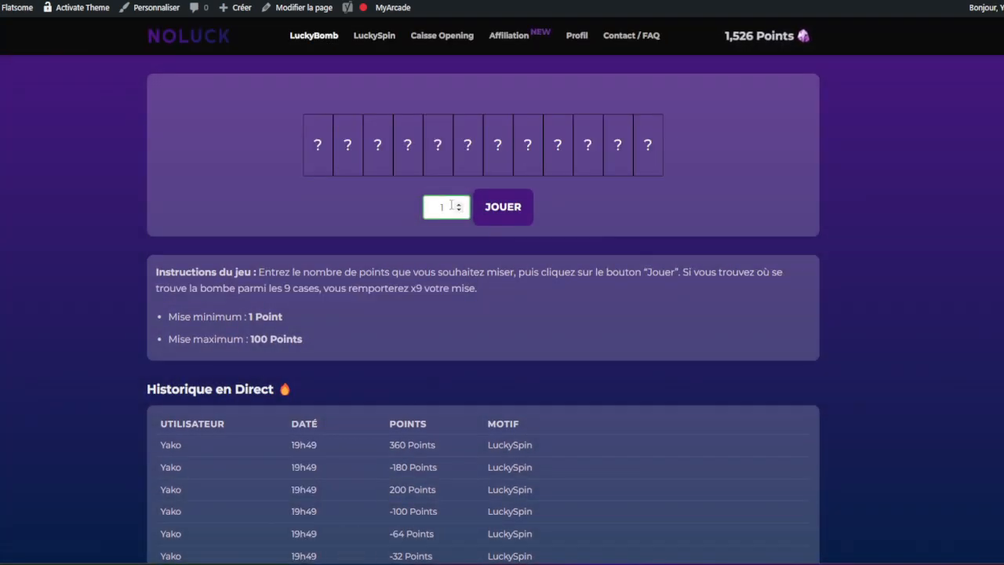
click(441, 206)
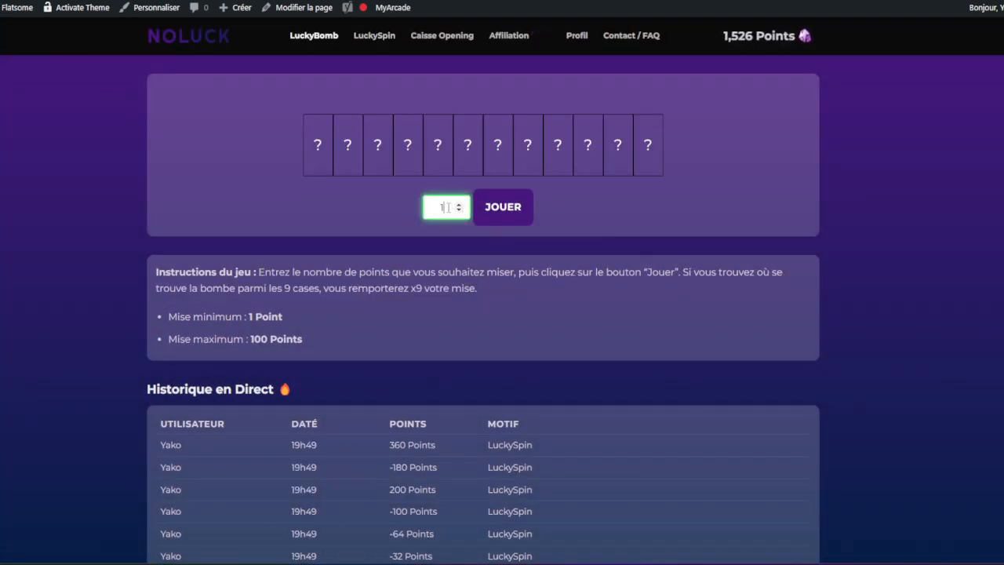
text(0)
click(503, 209)
click(458, 151)
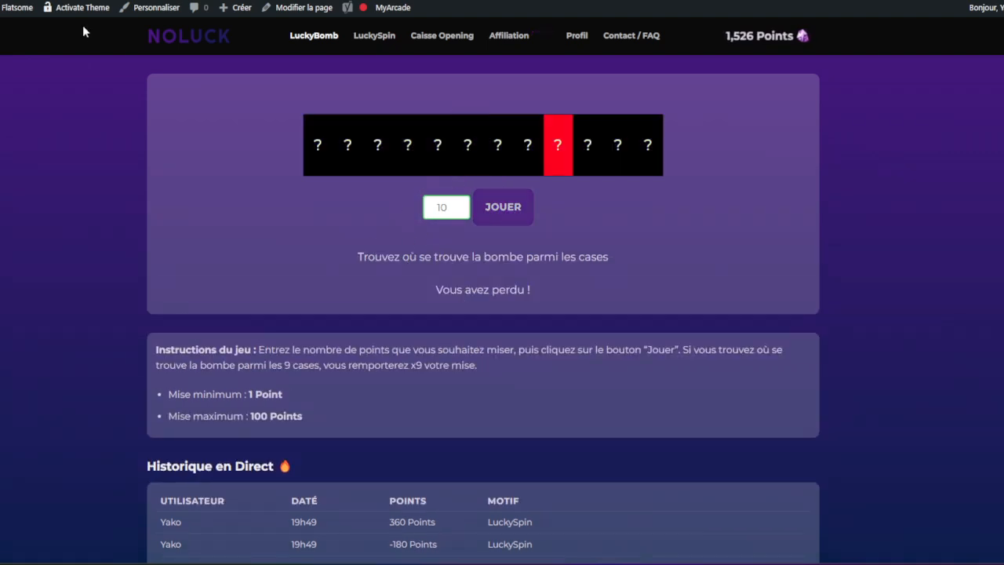
scroll(547, 328, down, 3)
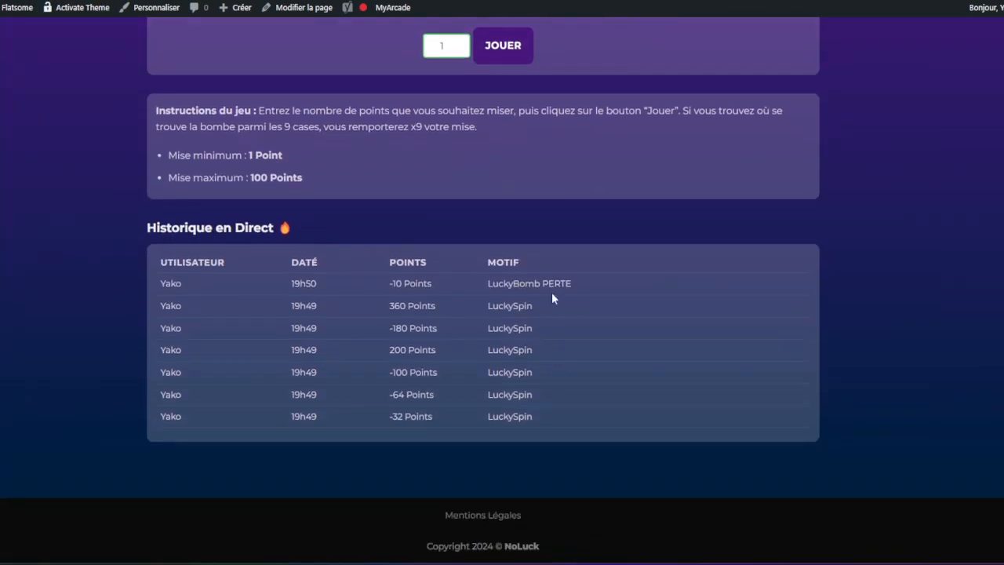
scroll(313, 59, up, 2)
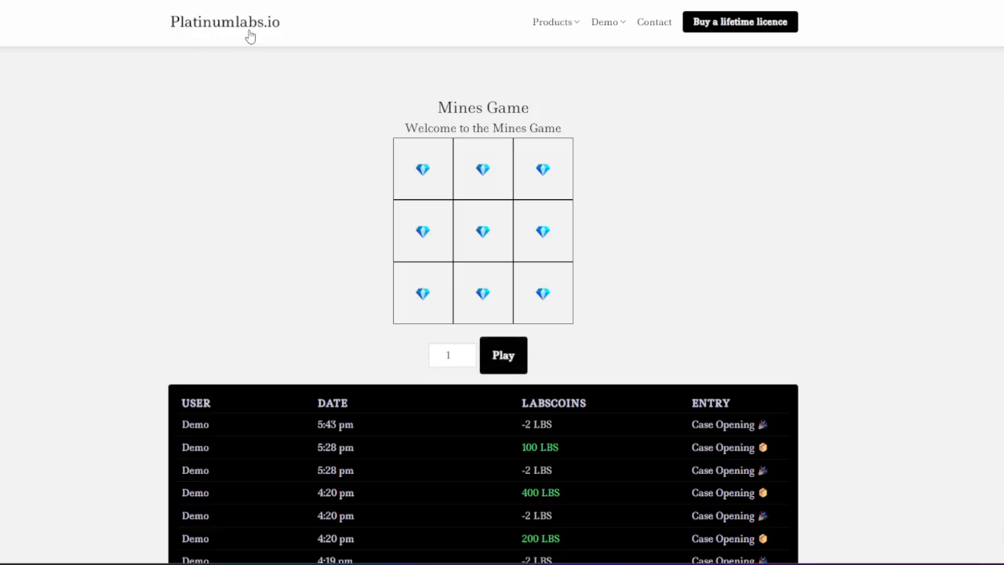
Step: Review the WordPress casino plugins presented on the Platinumlabs.io home page and return to the MyCred Bomb Game settings
click(255, 32)
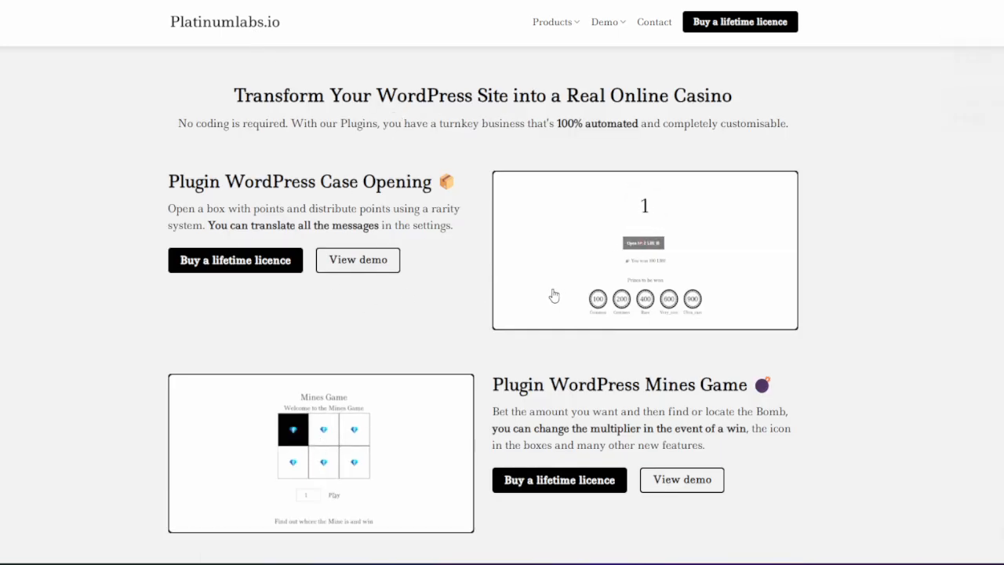
scroll(553, 294, down, 2)
scroll(549, 296, down, 5)
scroll(542, 280, up, 6)
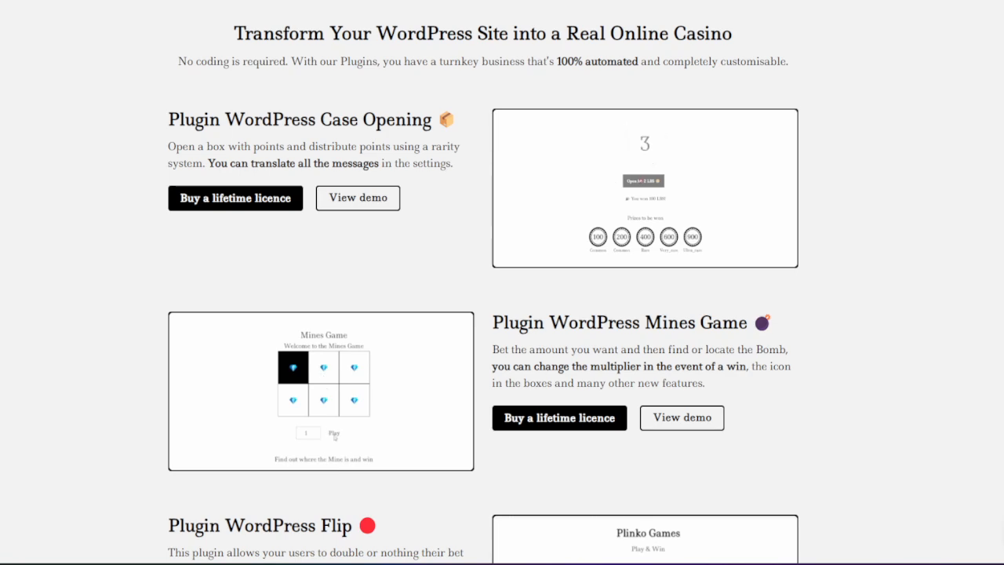
click(231, 2)
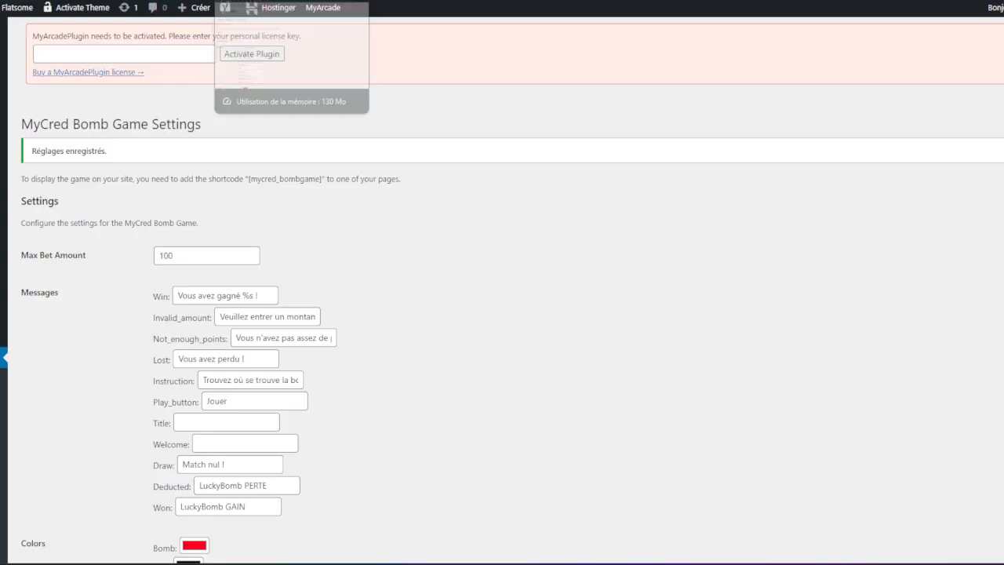